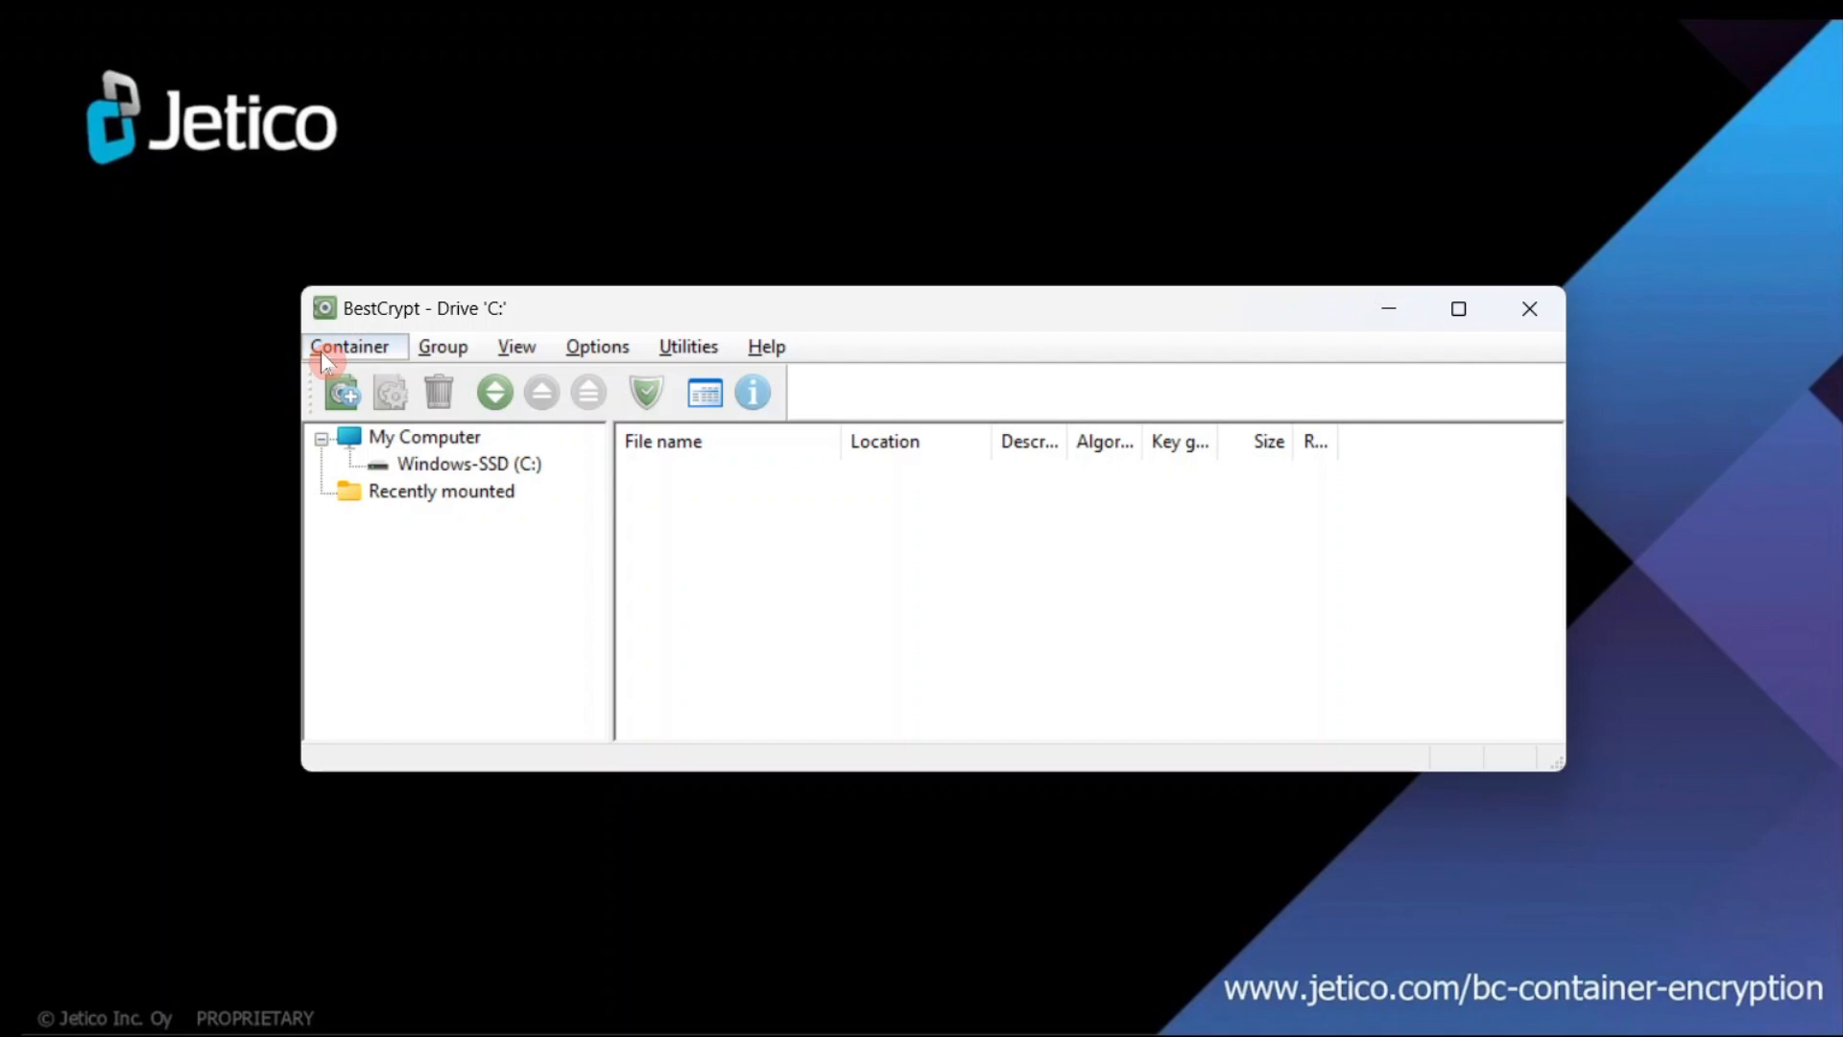
# - Start a new 1 GB container and replace its description with 'Key Stretching'
pyautogui.click(320, 350)
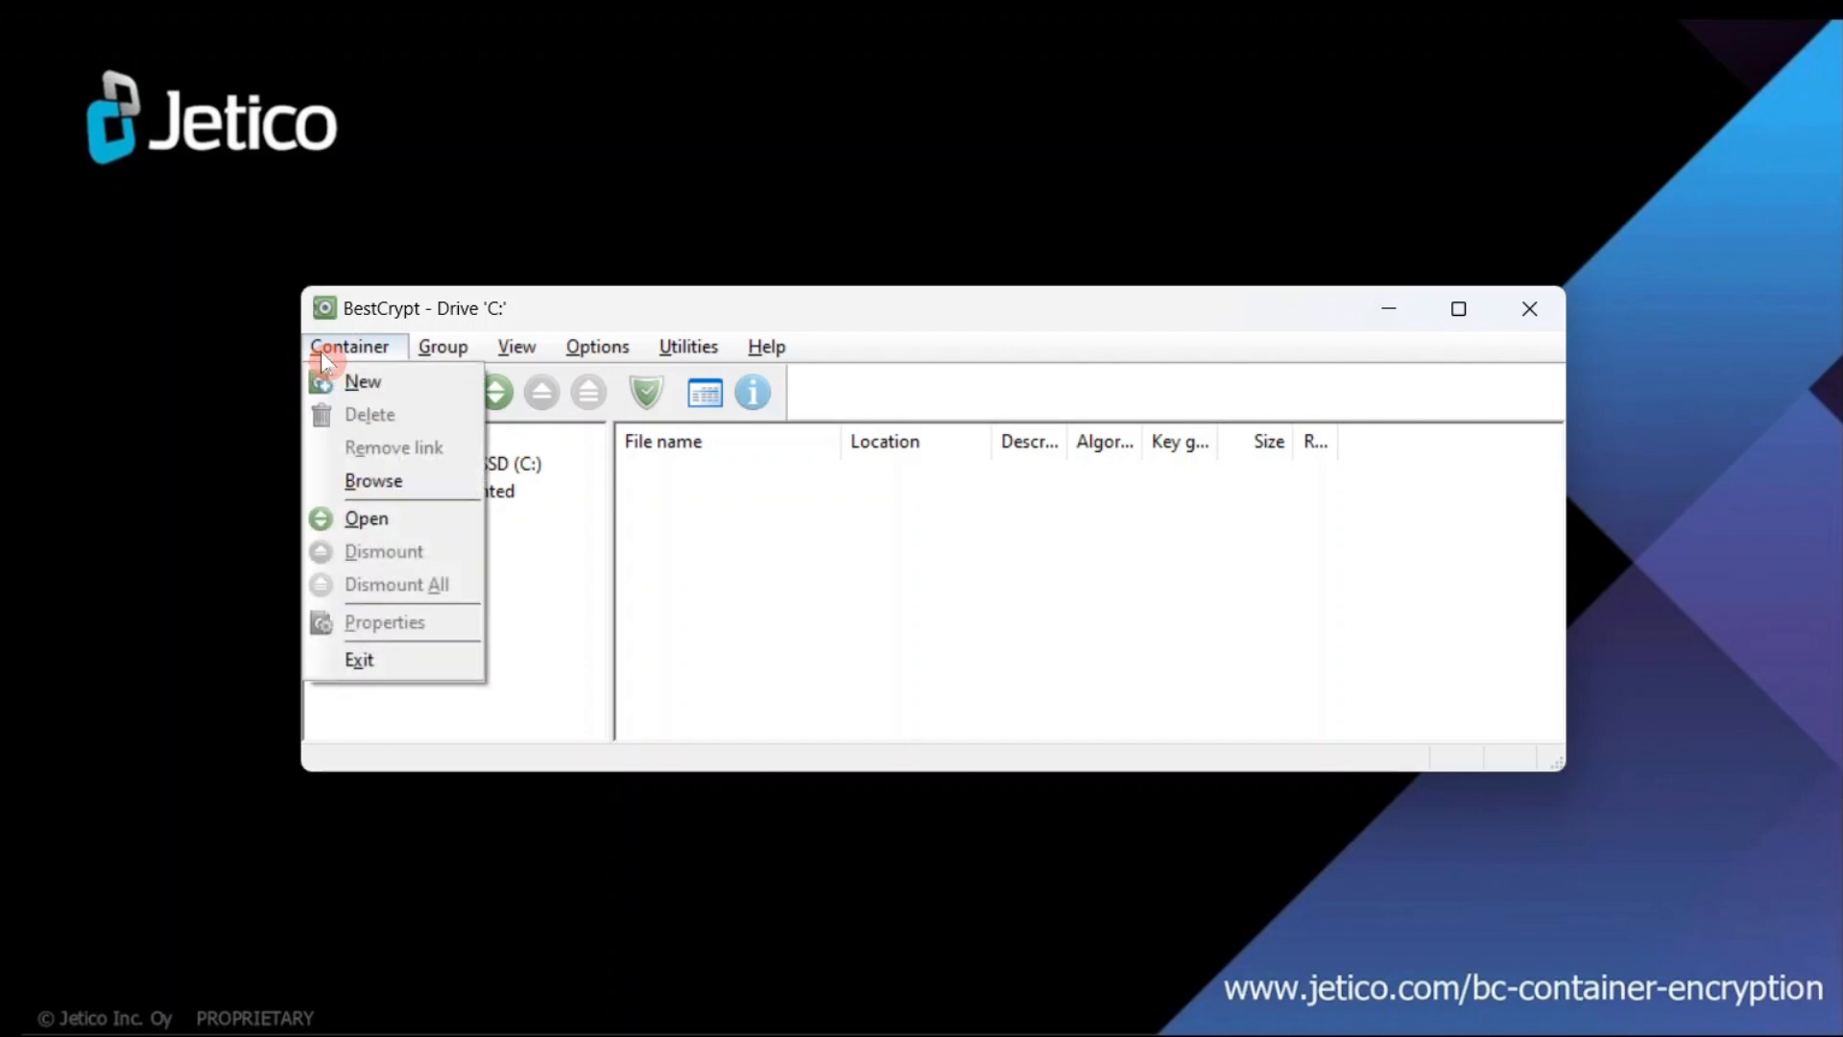
pyautogui.click(396, 382)
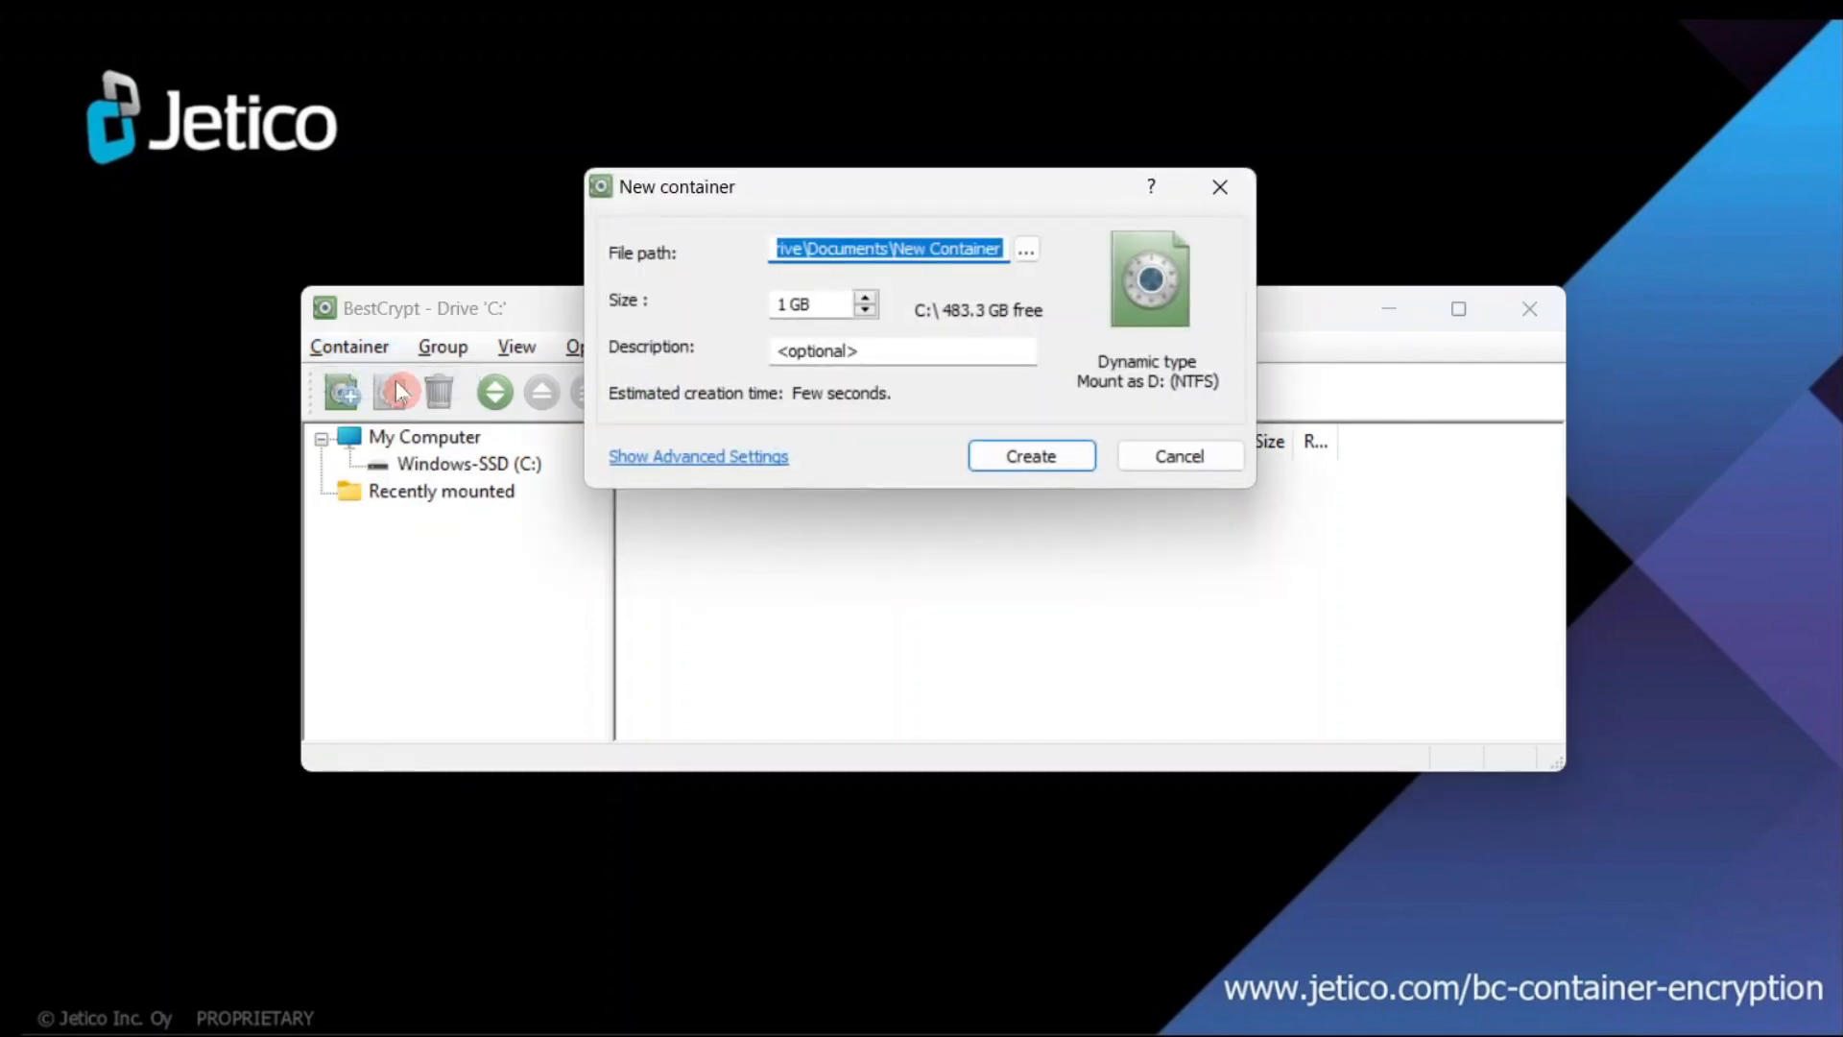
pyautogui.click(946, 242)
pyautogui.click(827, 301)
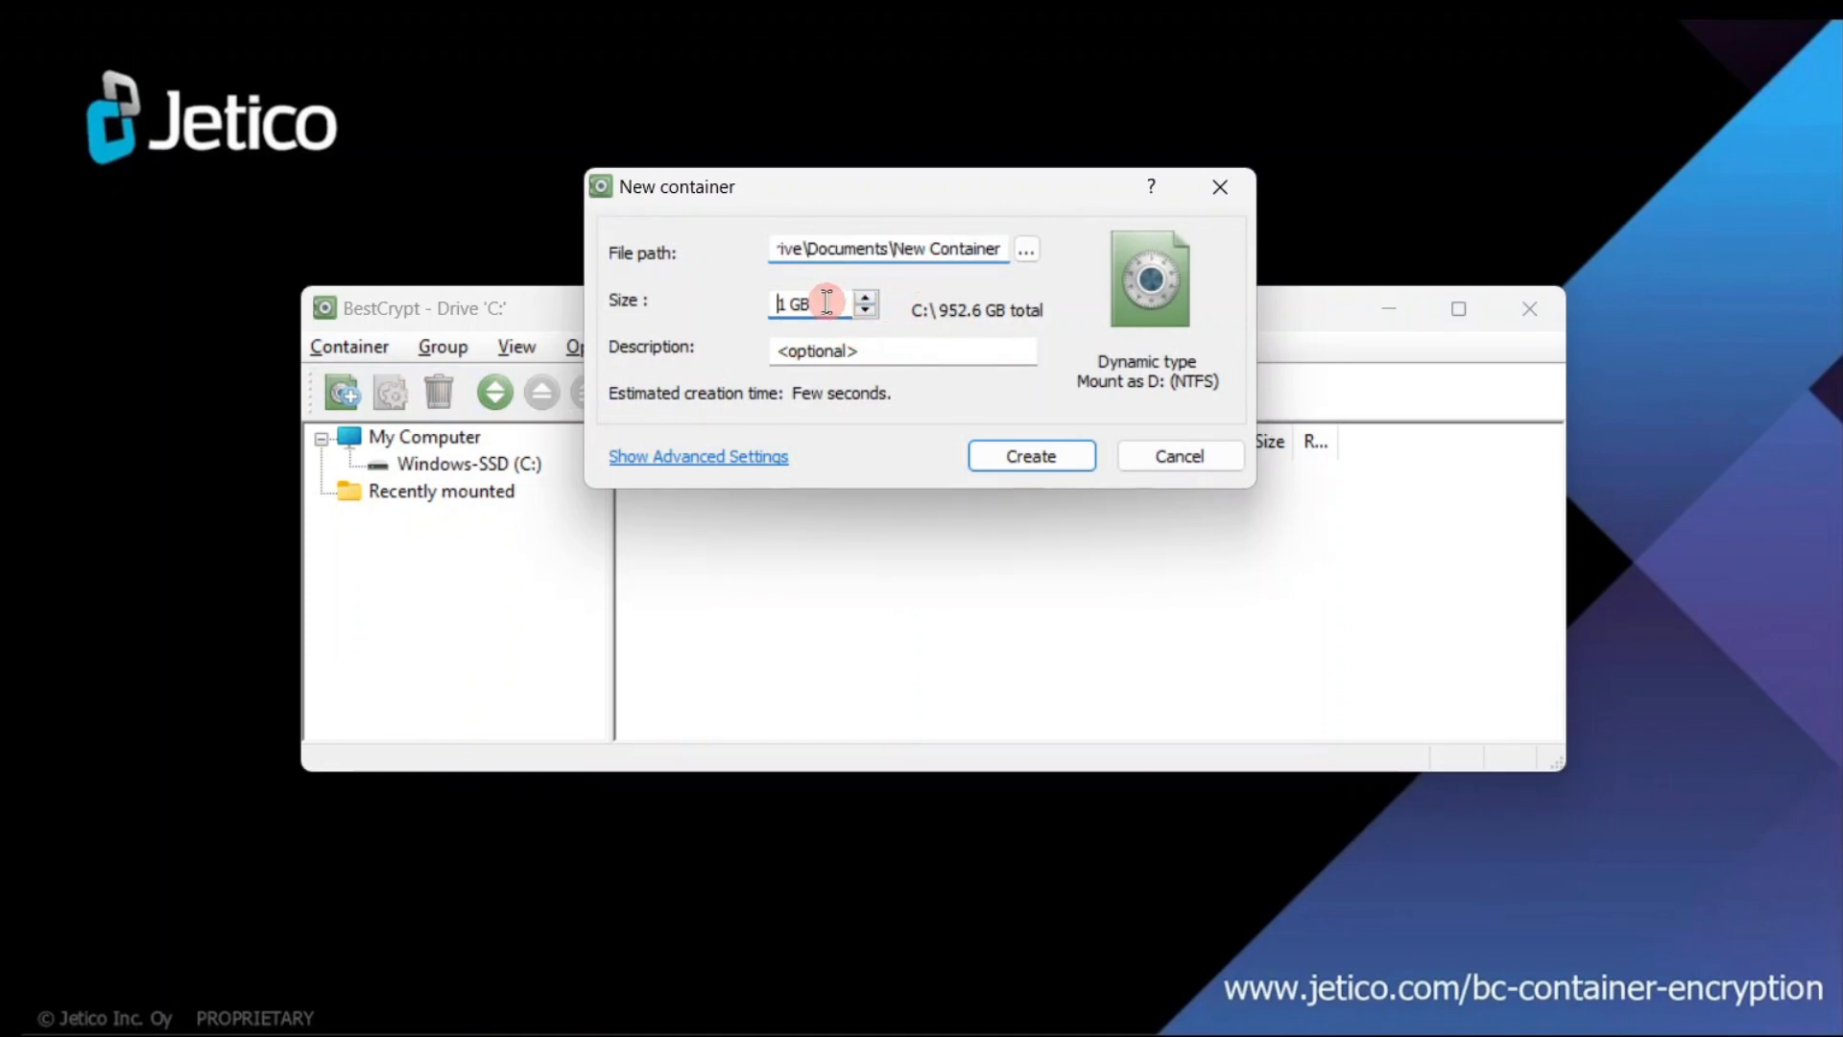
pyautogui.click(904, 354)
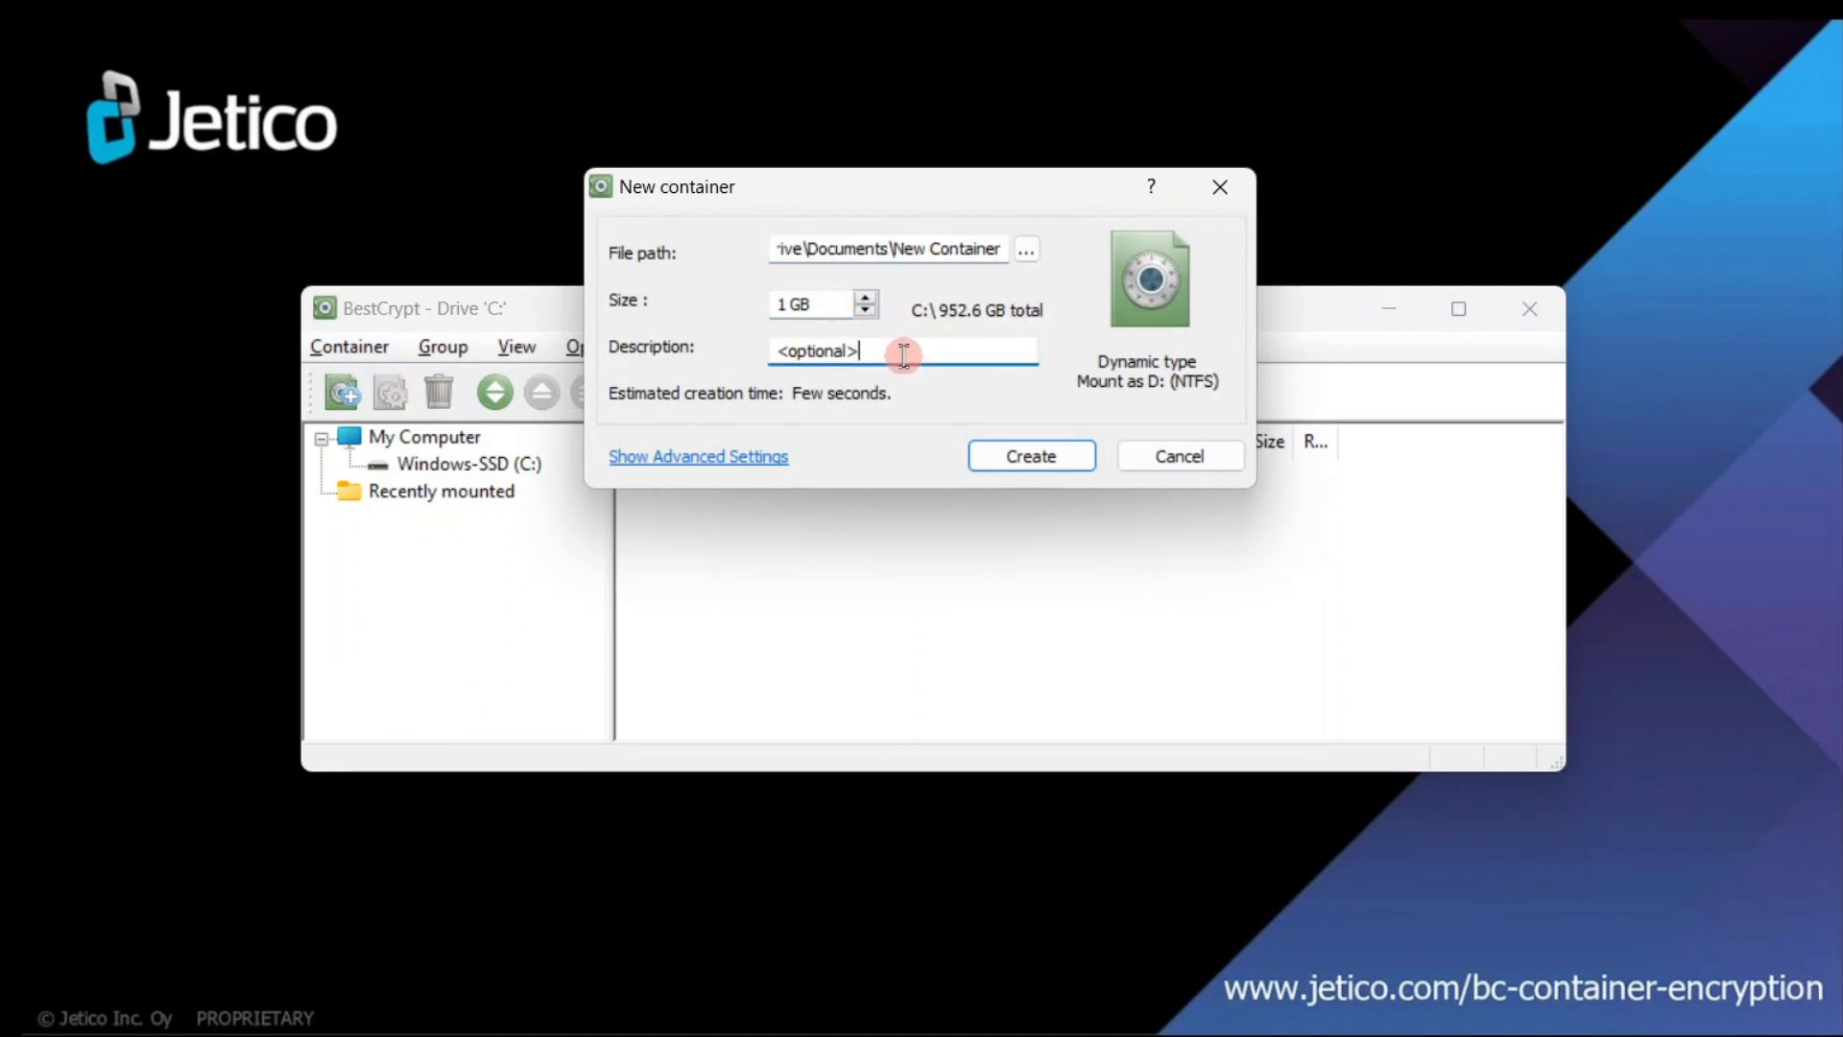
pyautogui.moveTo(893, 352); pyautogui.dragTo(774, 363)
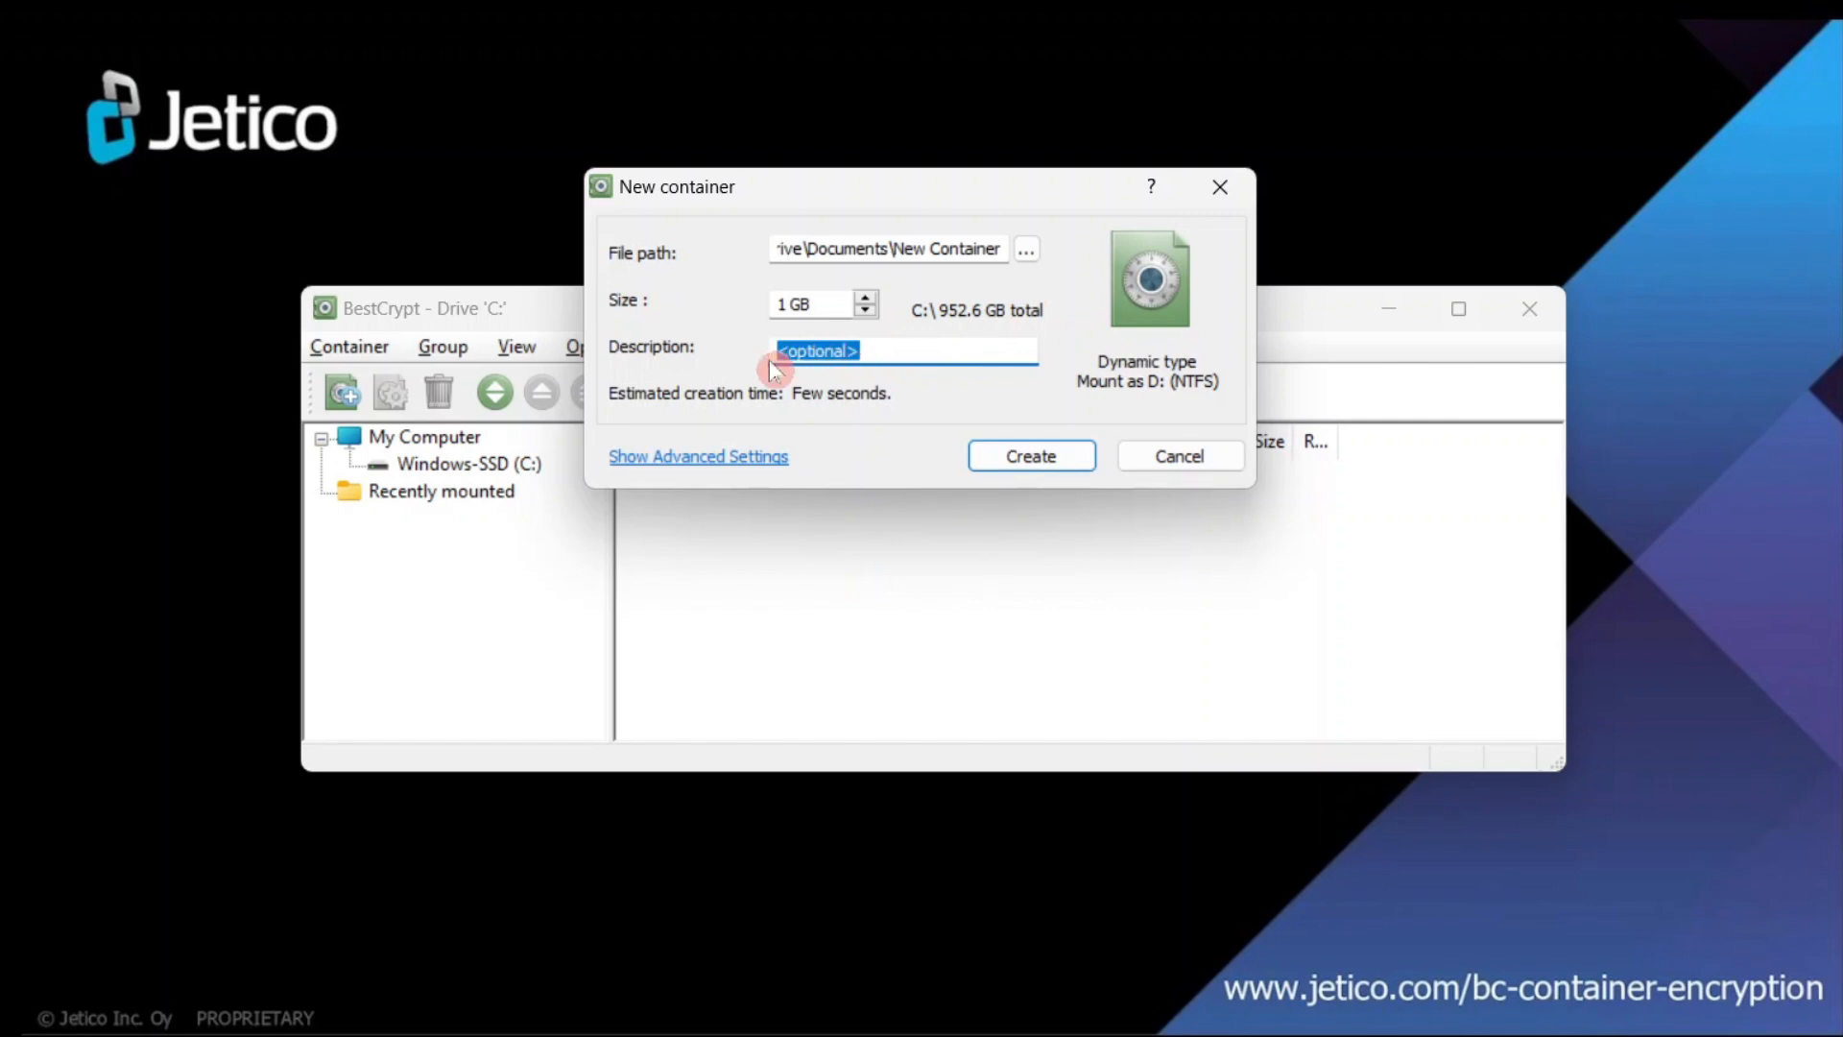
pyautogui.write('Key Stretching')
# - Submit the container, keep Password Based Encryption and switch the hash algorithm to SHA-512
pyautogui.click(1009, 457)
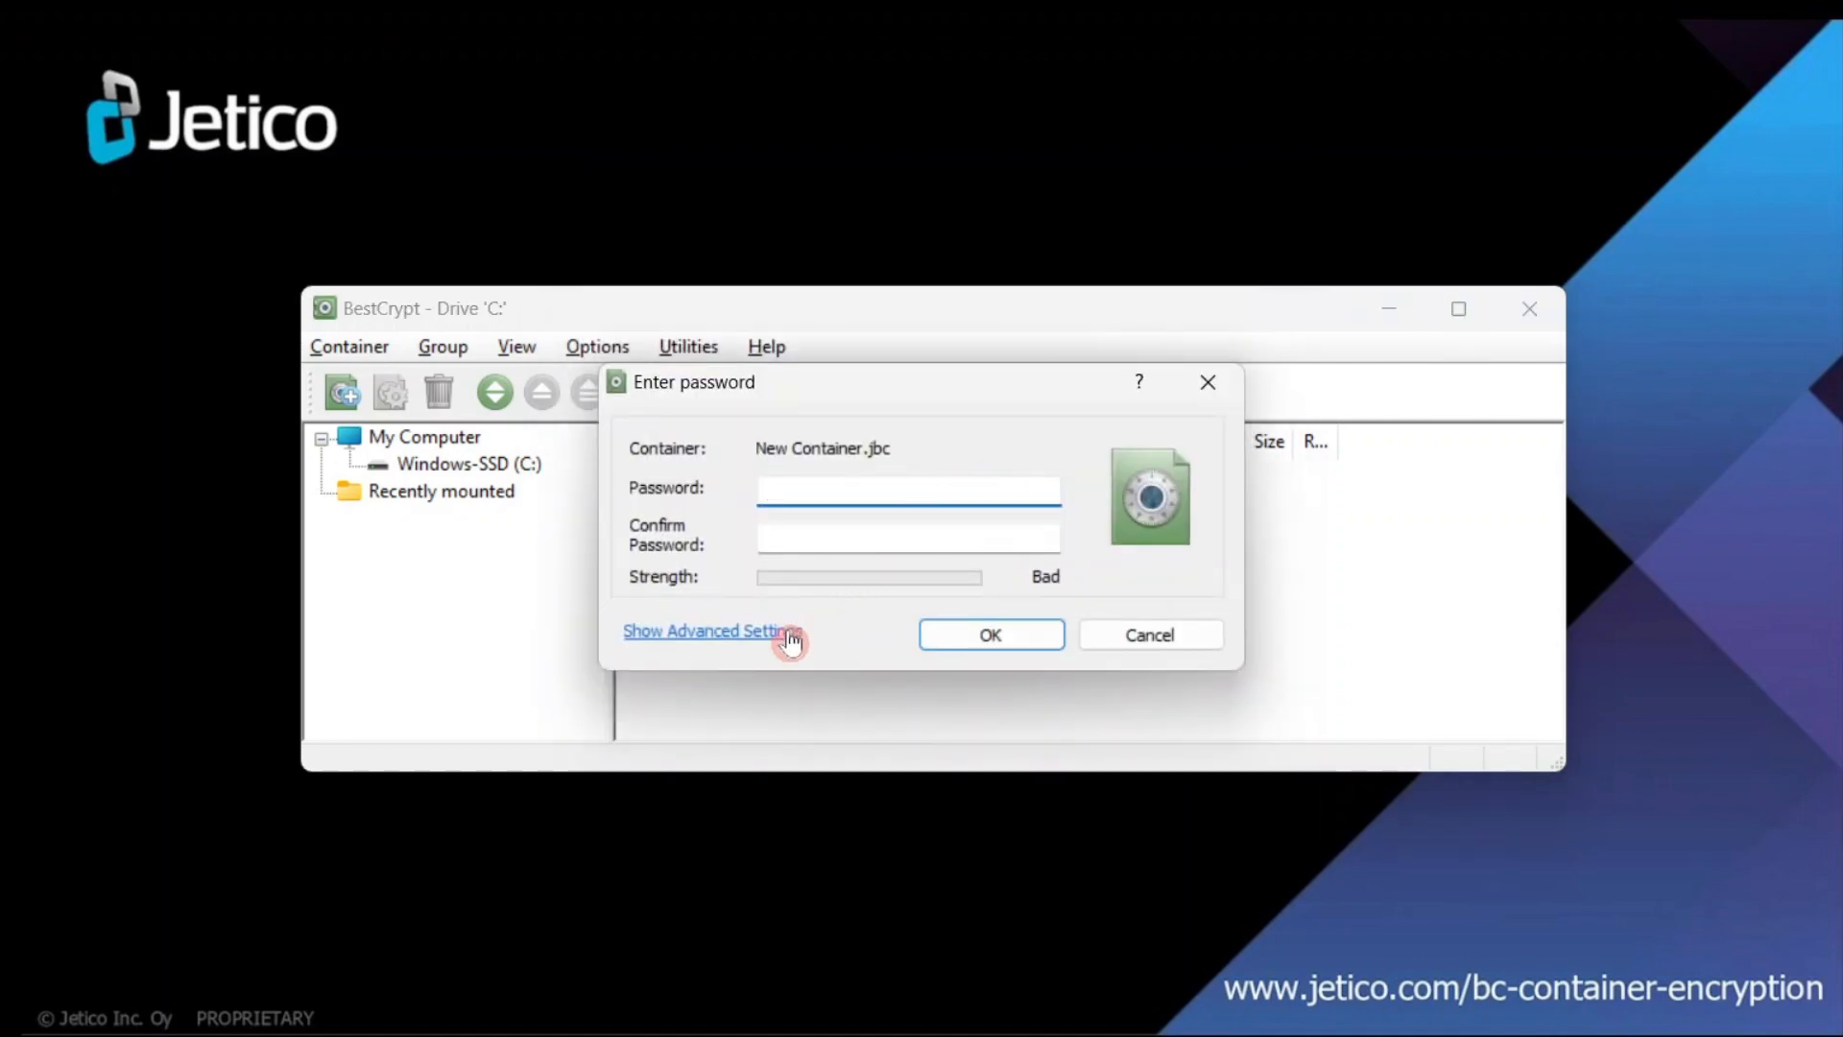
pyautogui.click(789, 633)
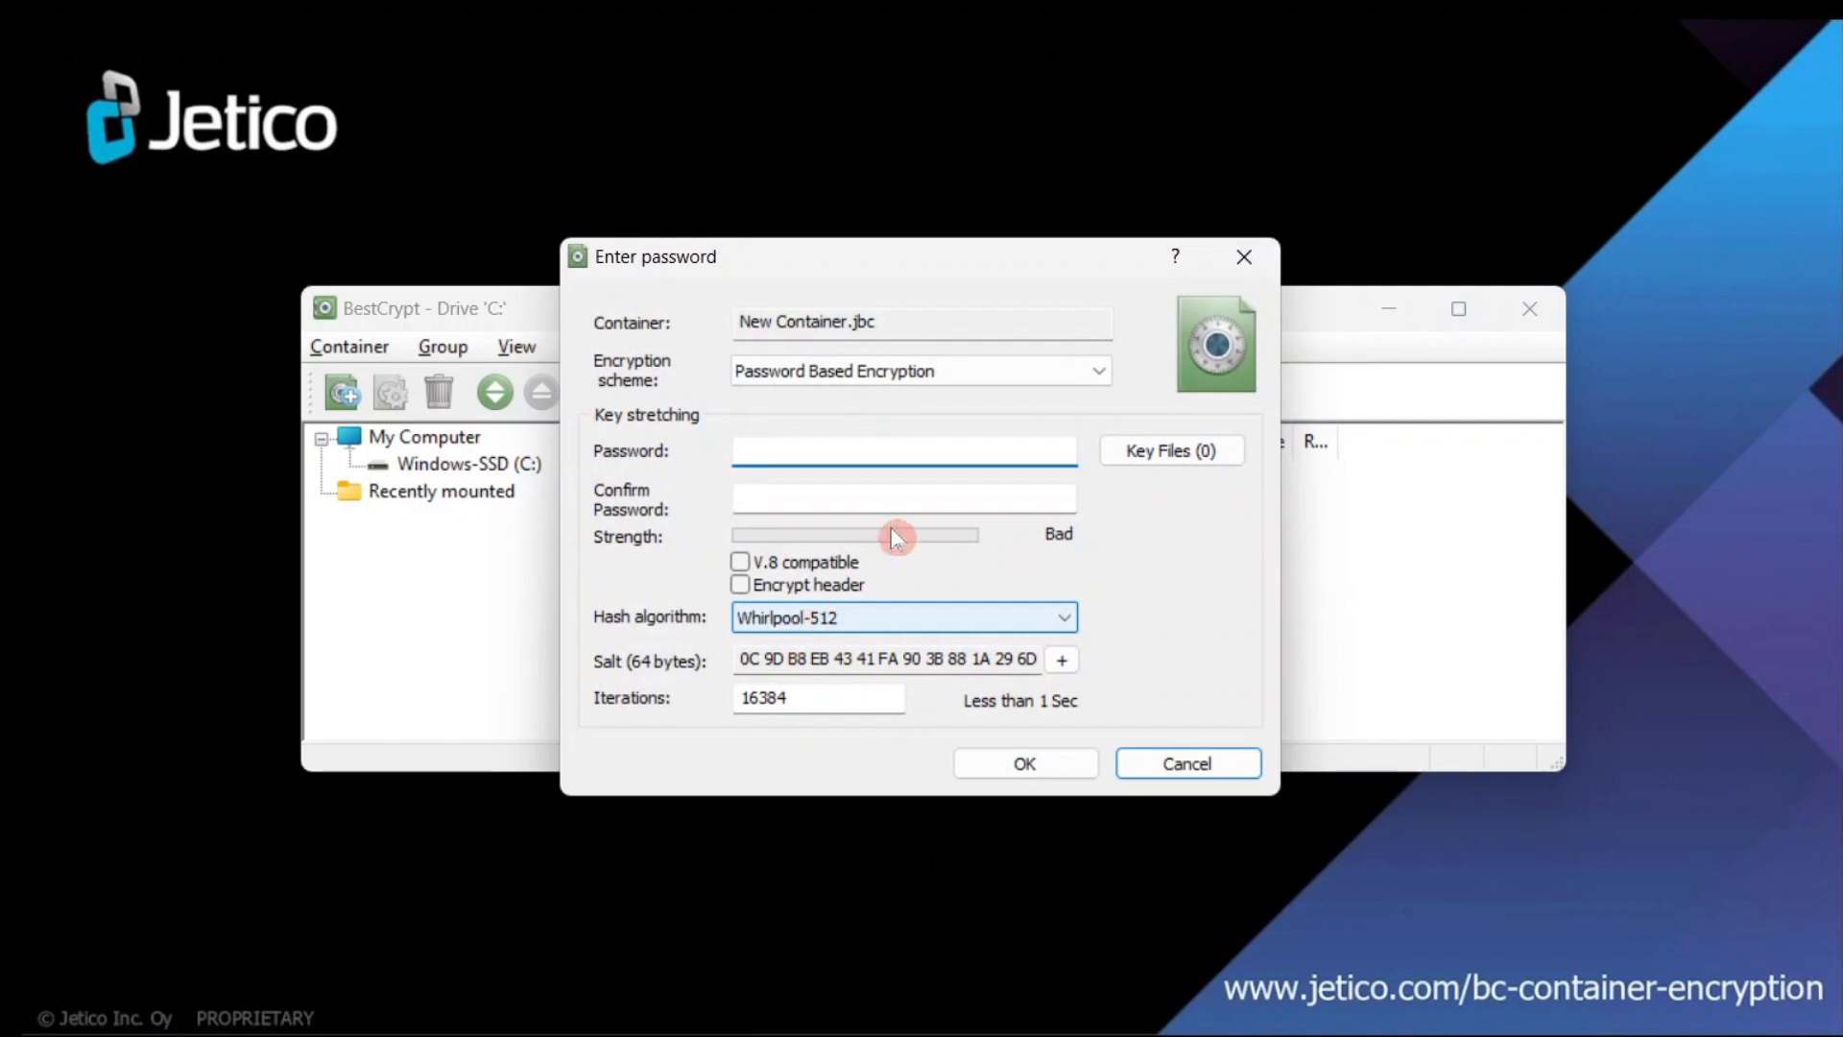
pyautogui.click(1099, 372)
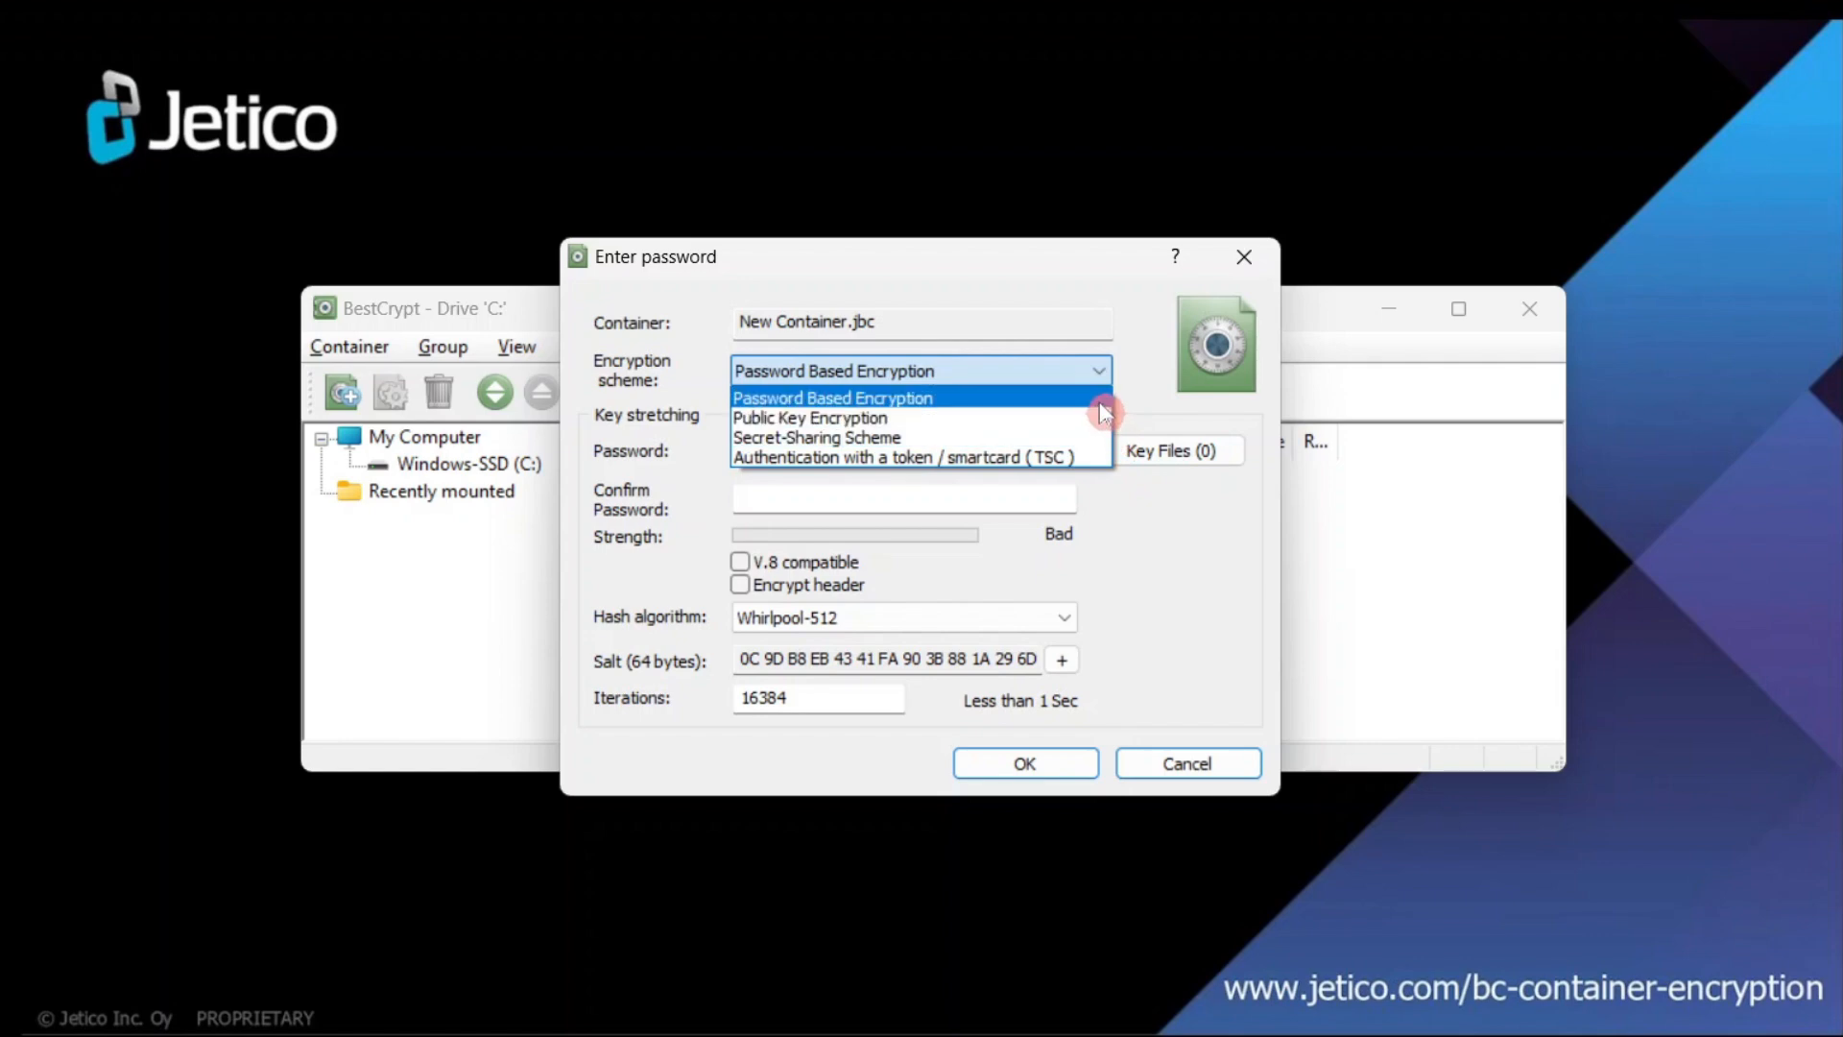
pyautogui.click(1098, 403)
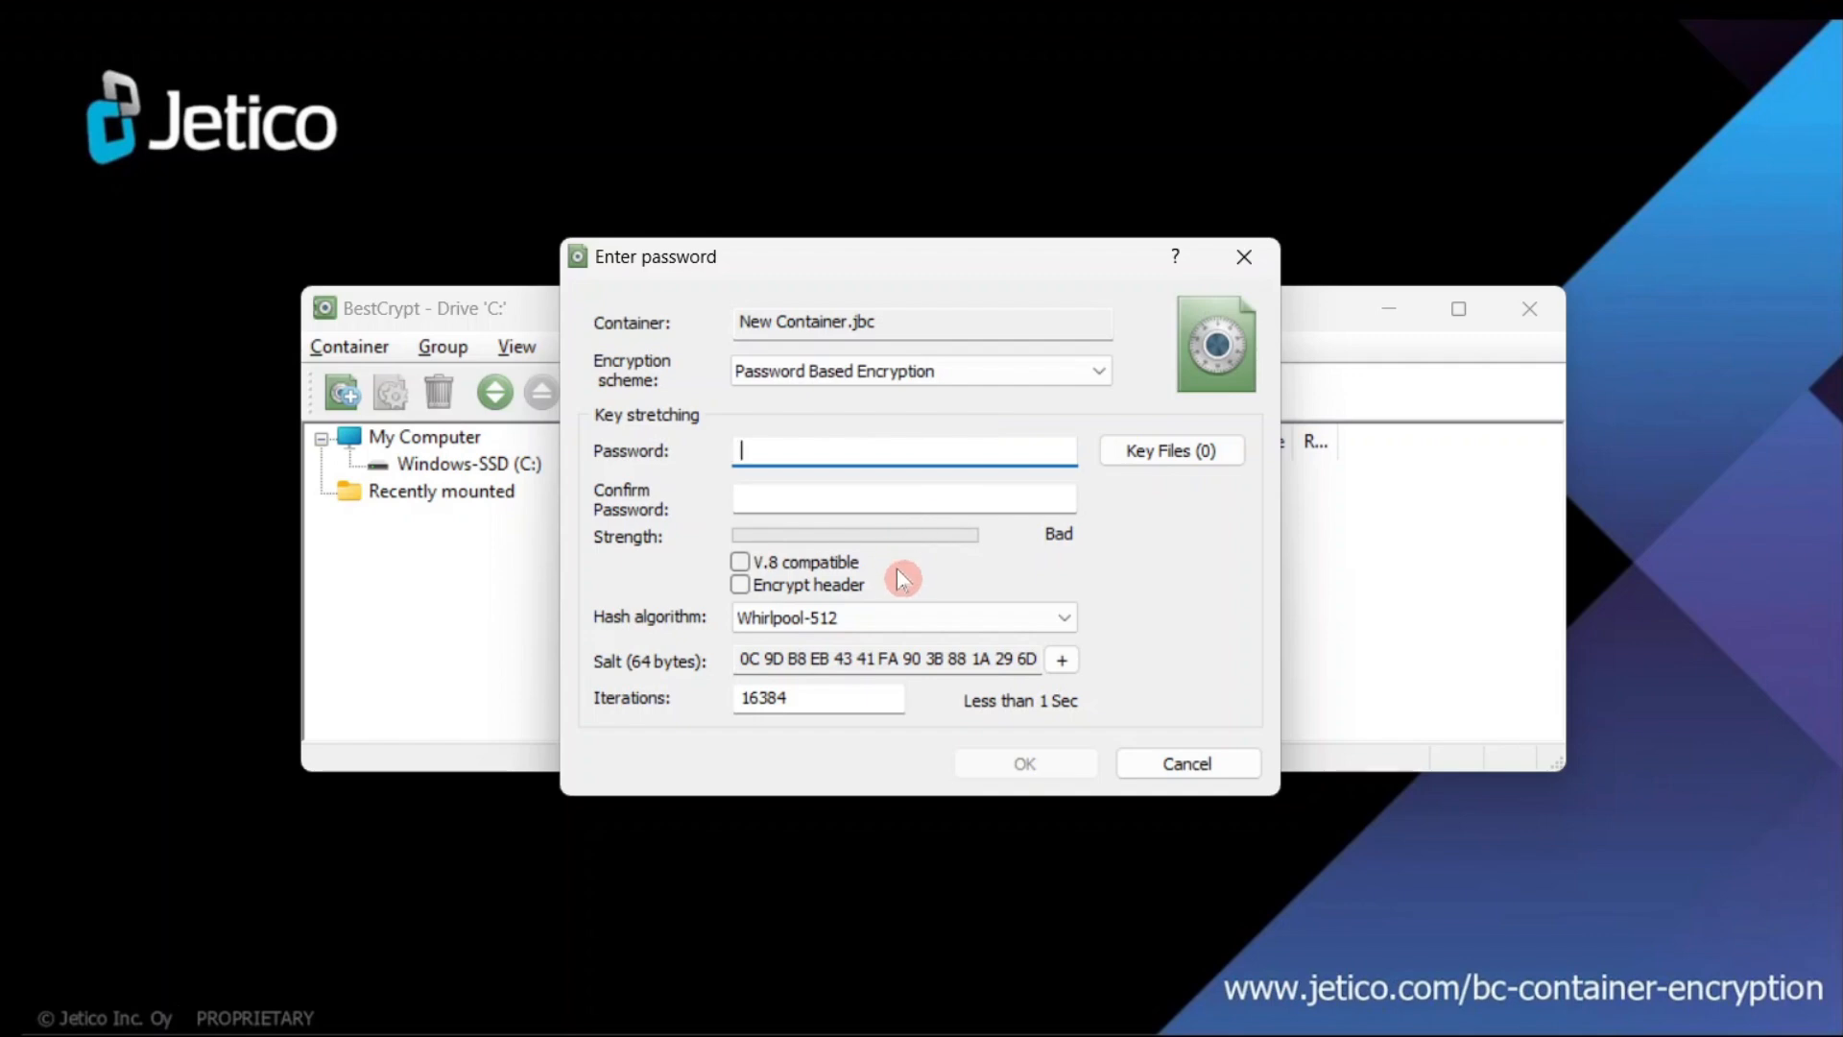
pyautogui.click(912, 617)
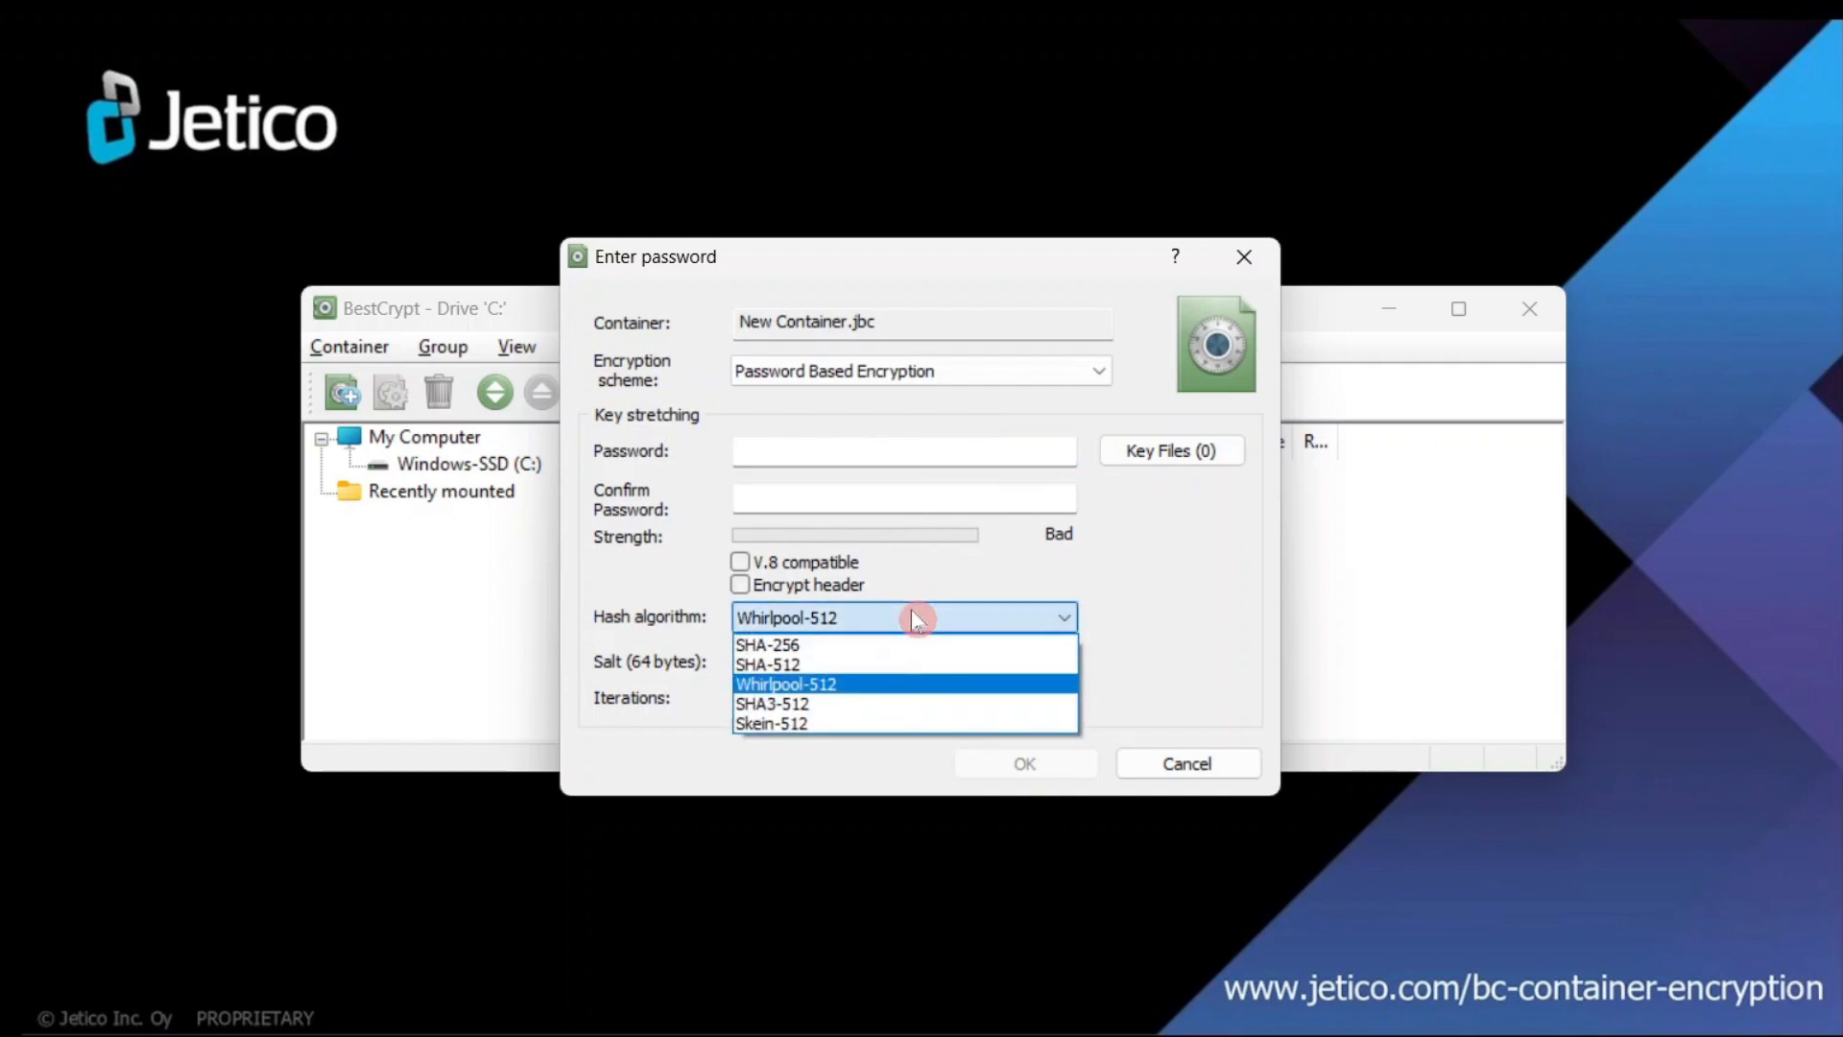
pyautogui.click(944, 669)
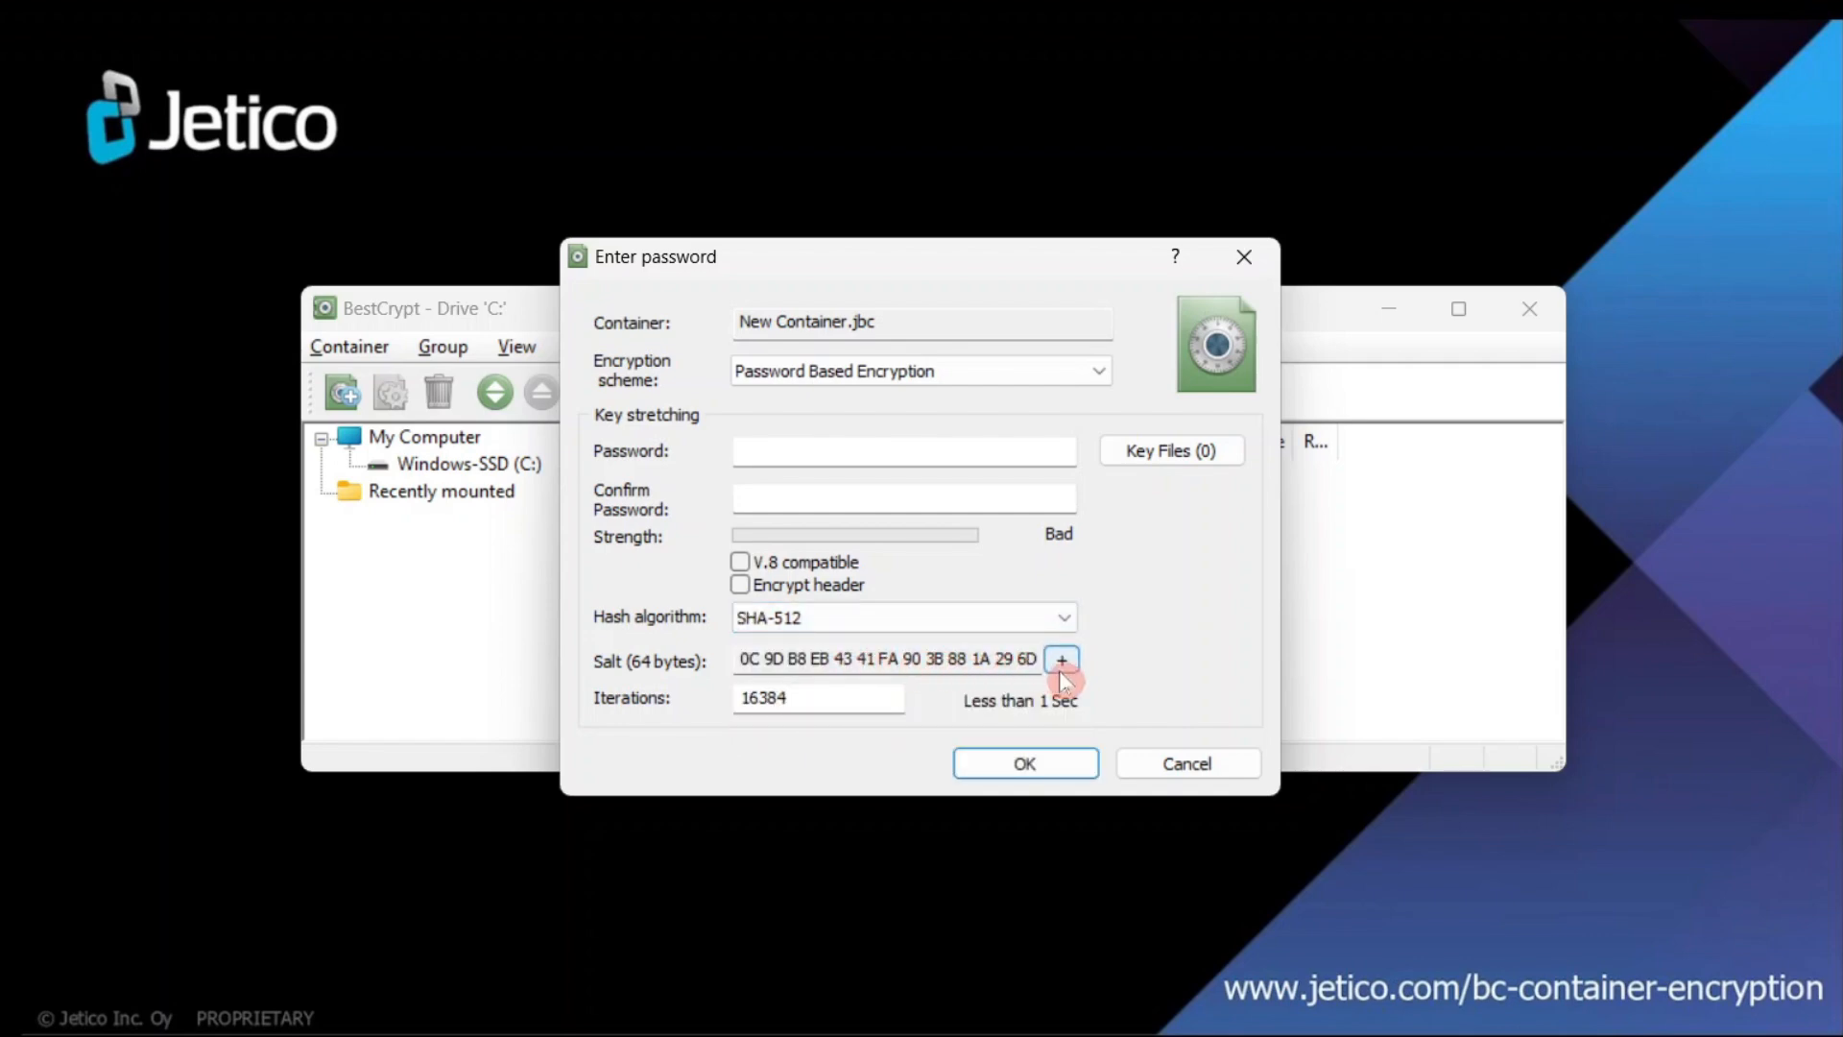
pyautogui.click(803, 698)
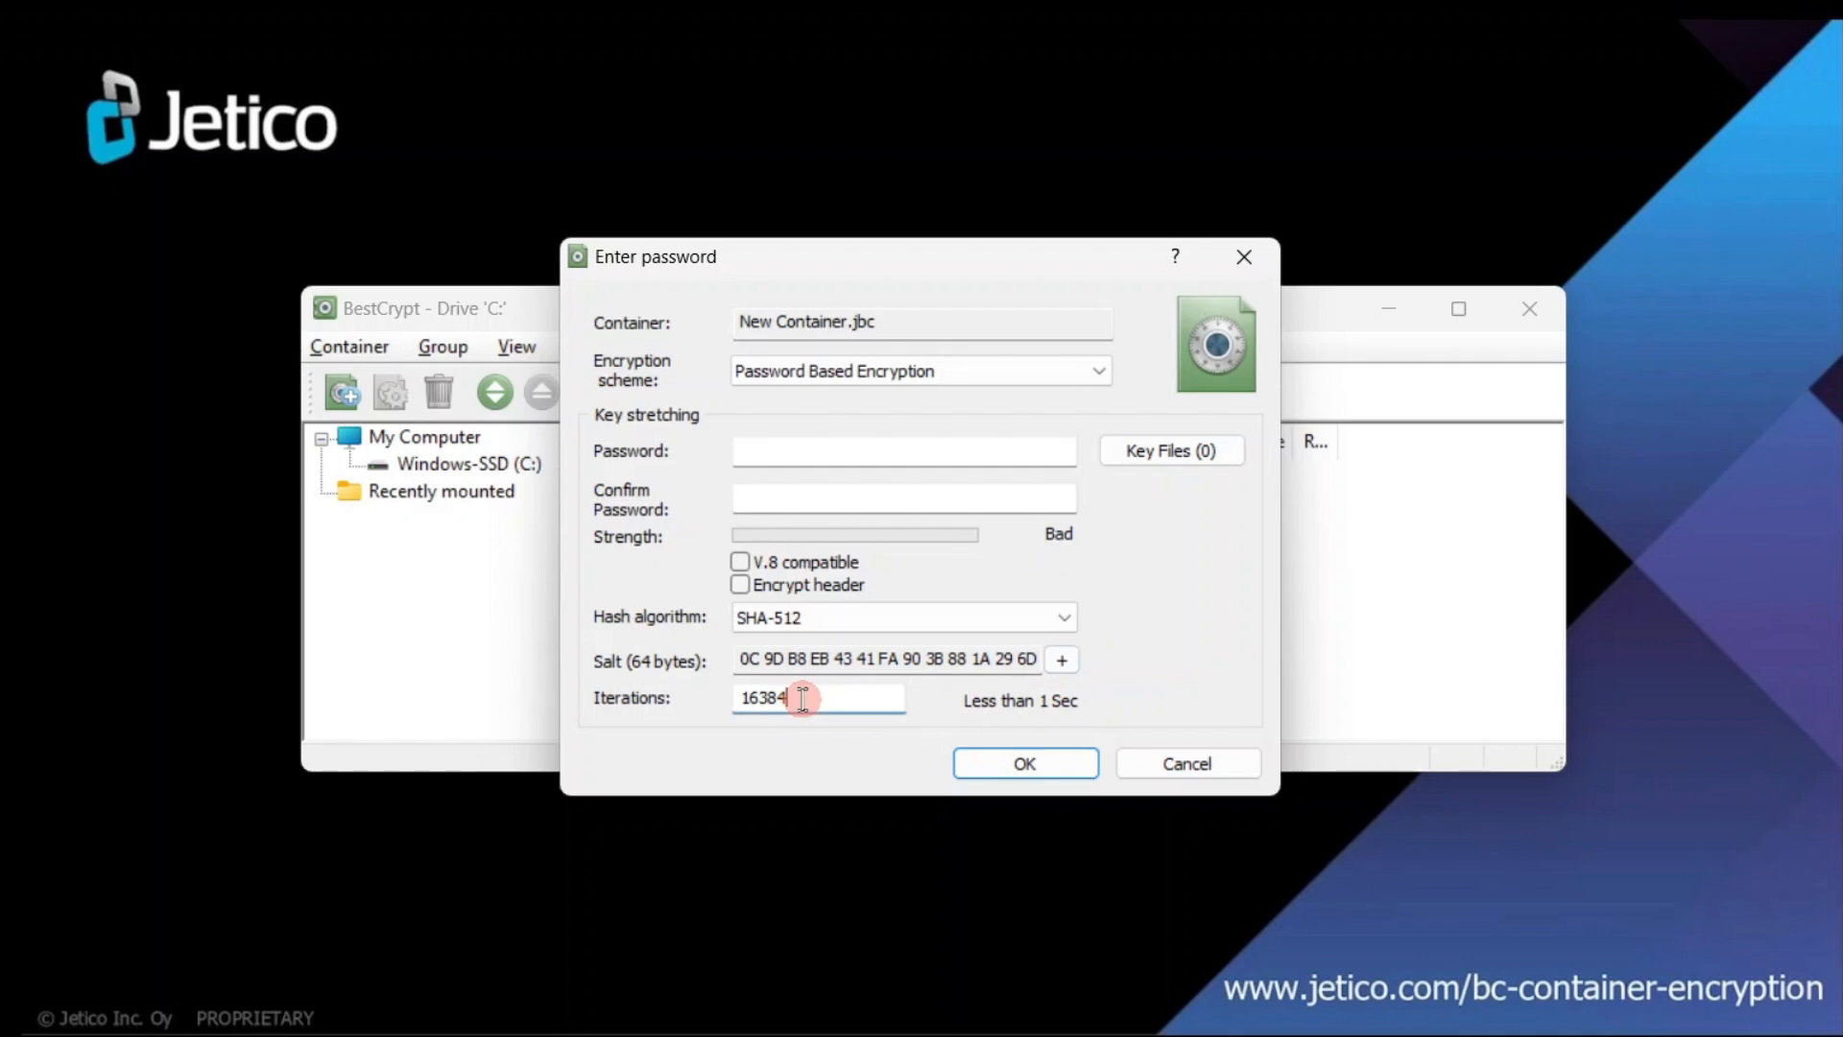
pyautogui.moveTo(802, 698); pyautogui.dragTo(718, 701)
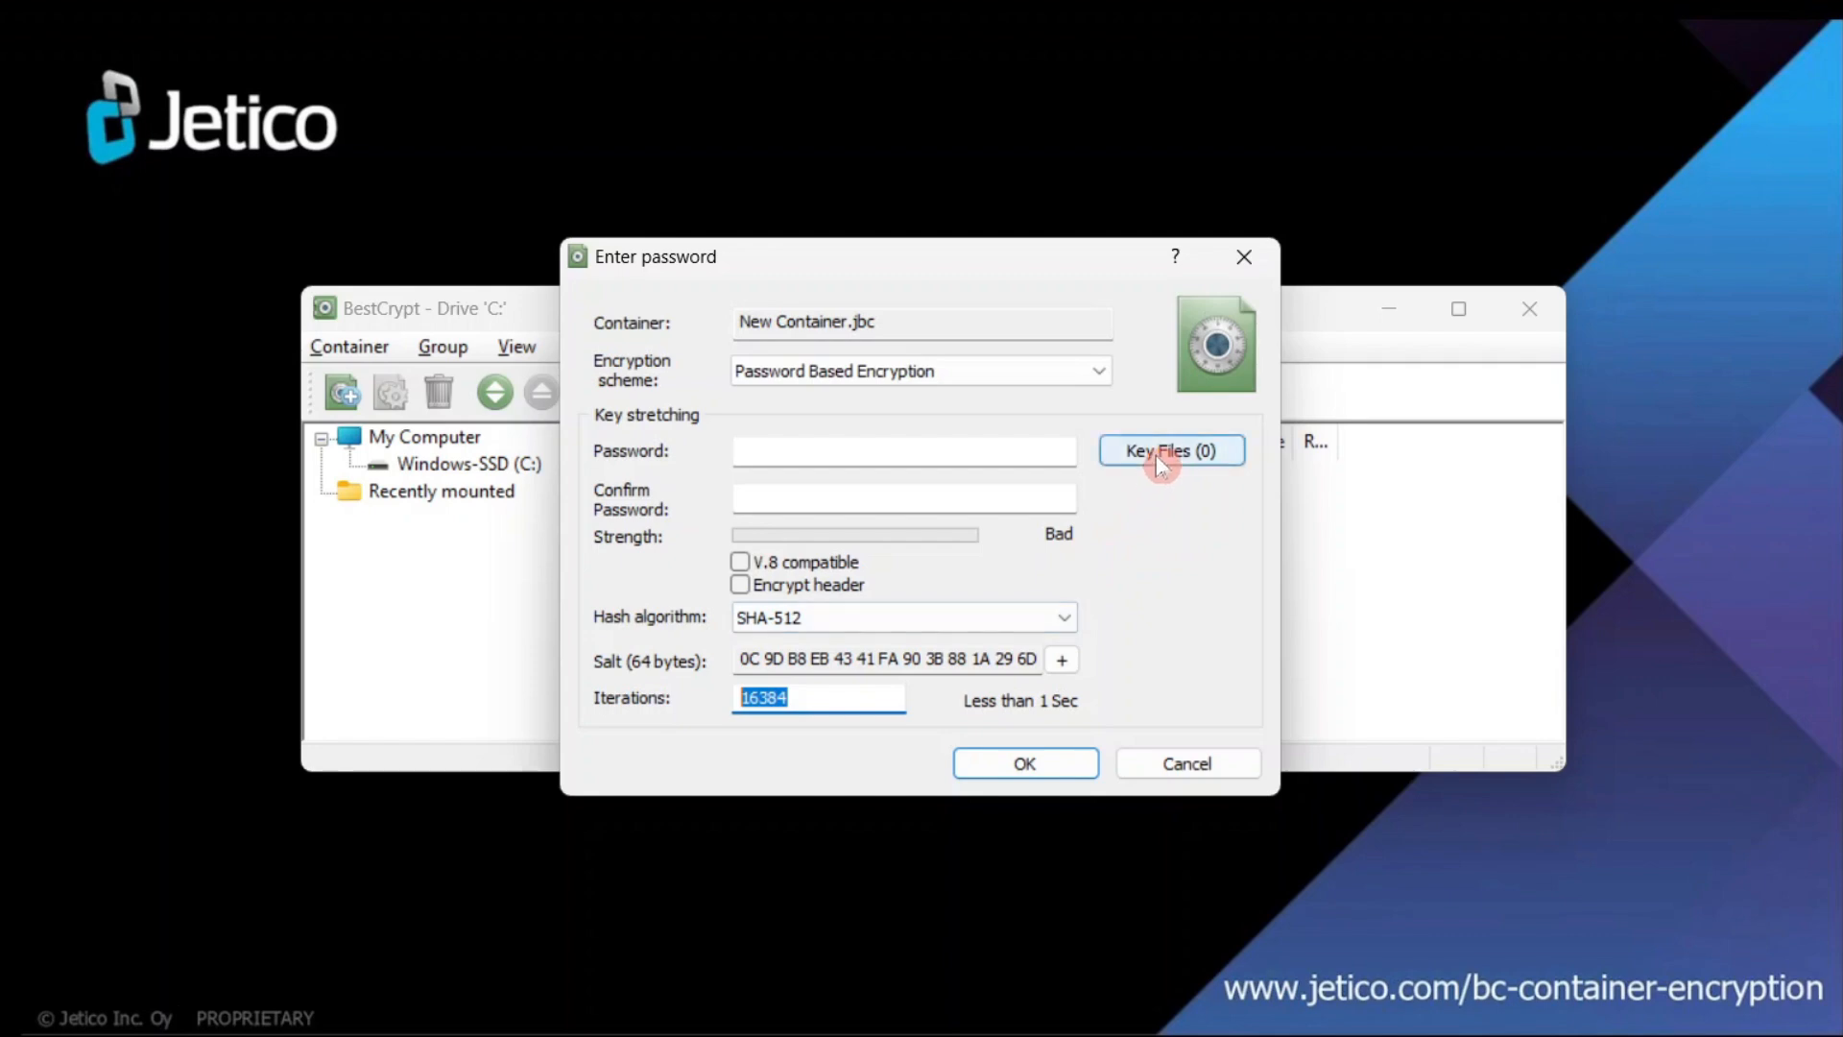
# - Attach the Hello World document from Documents as the container's only key file
pyautogui.click(1157, 455)
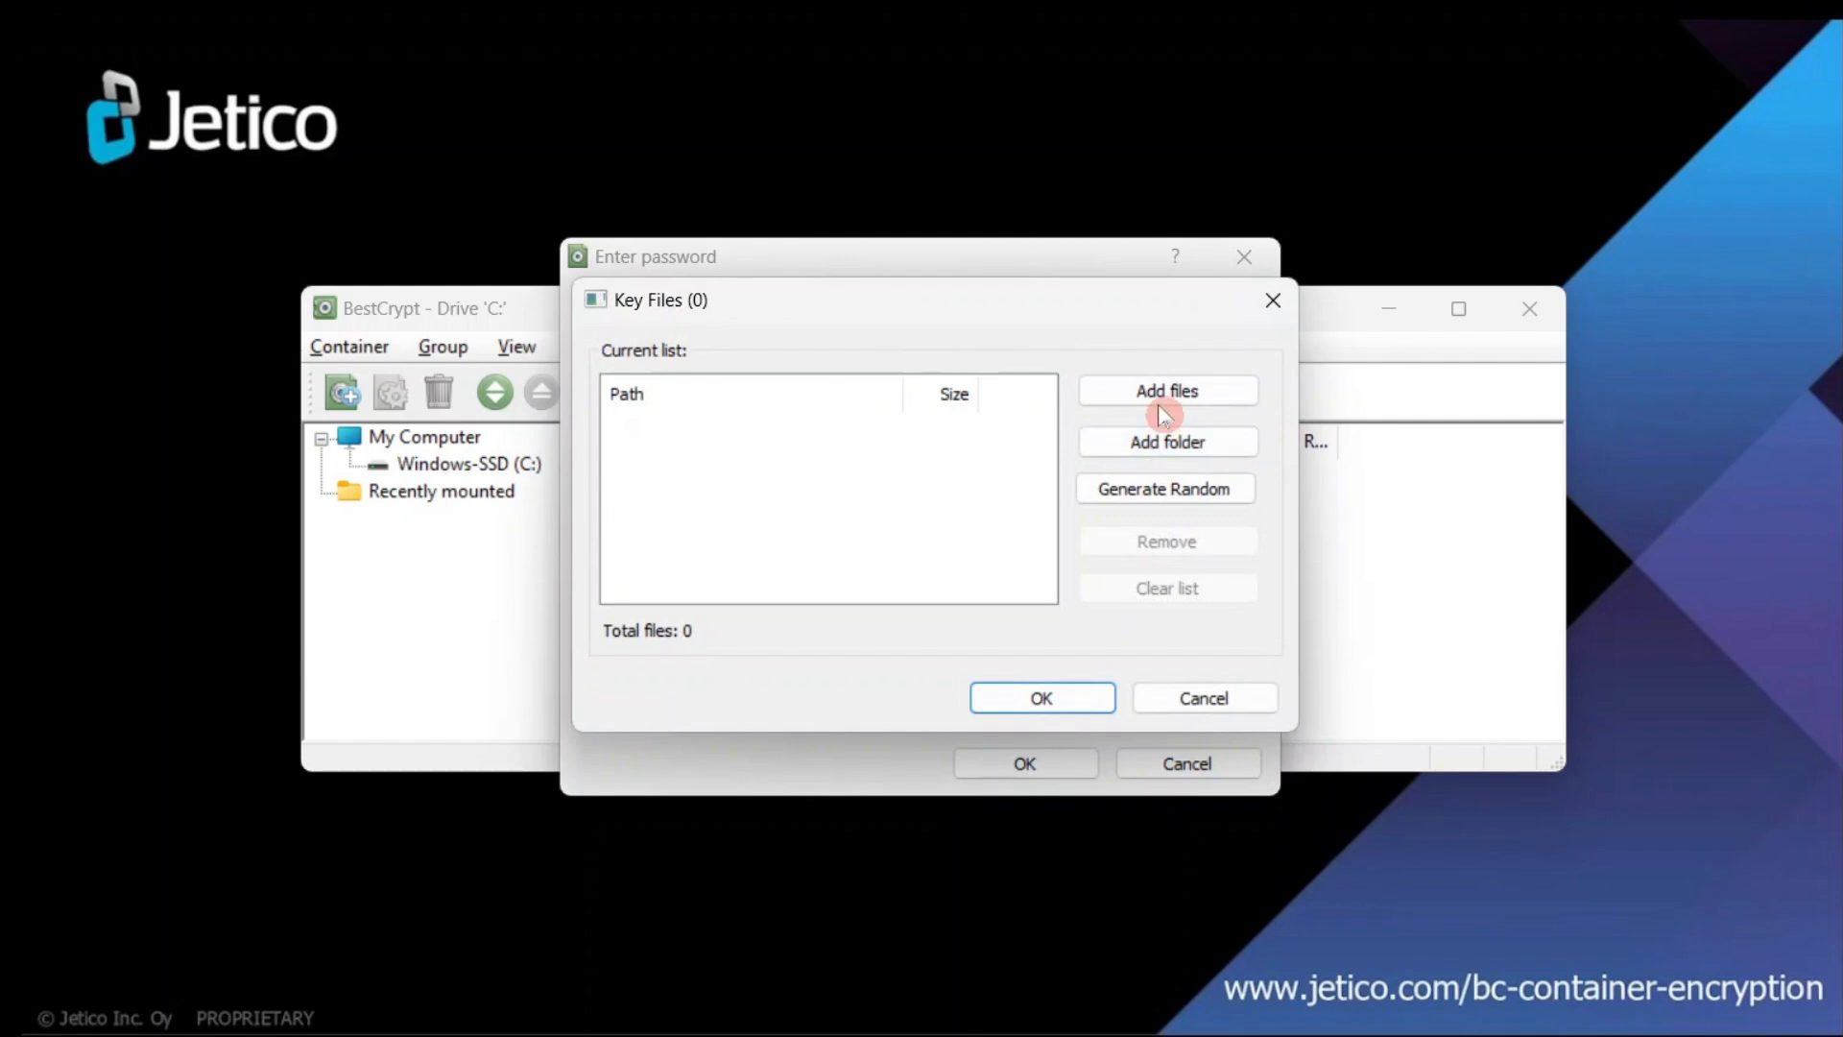
pyautogui.click(1125, 398)
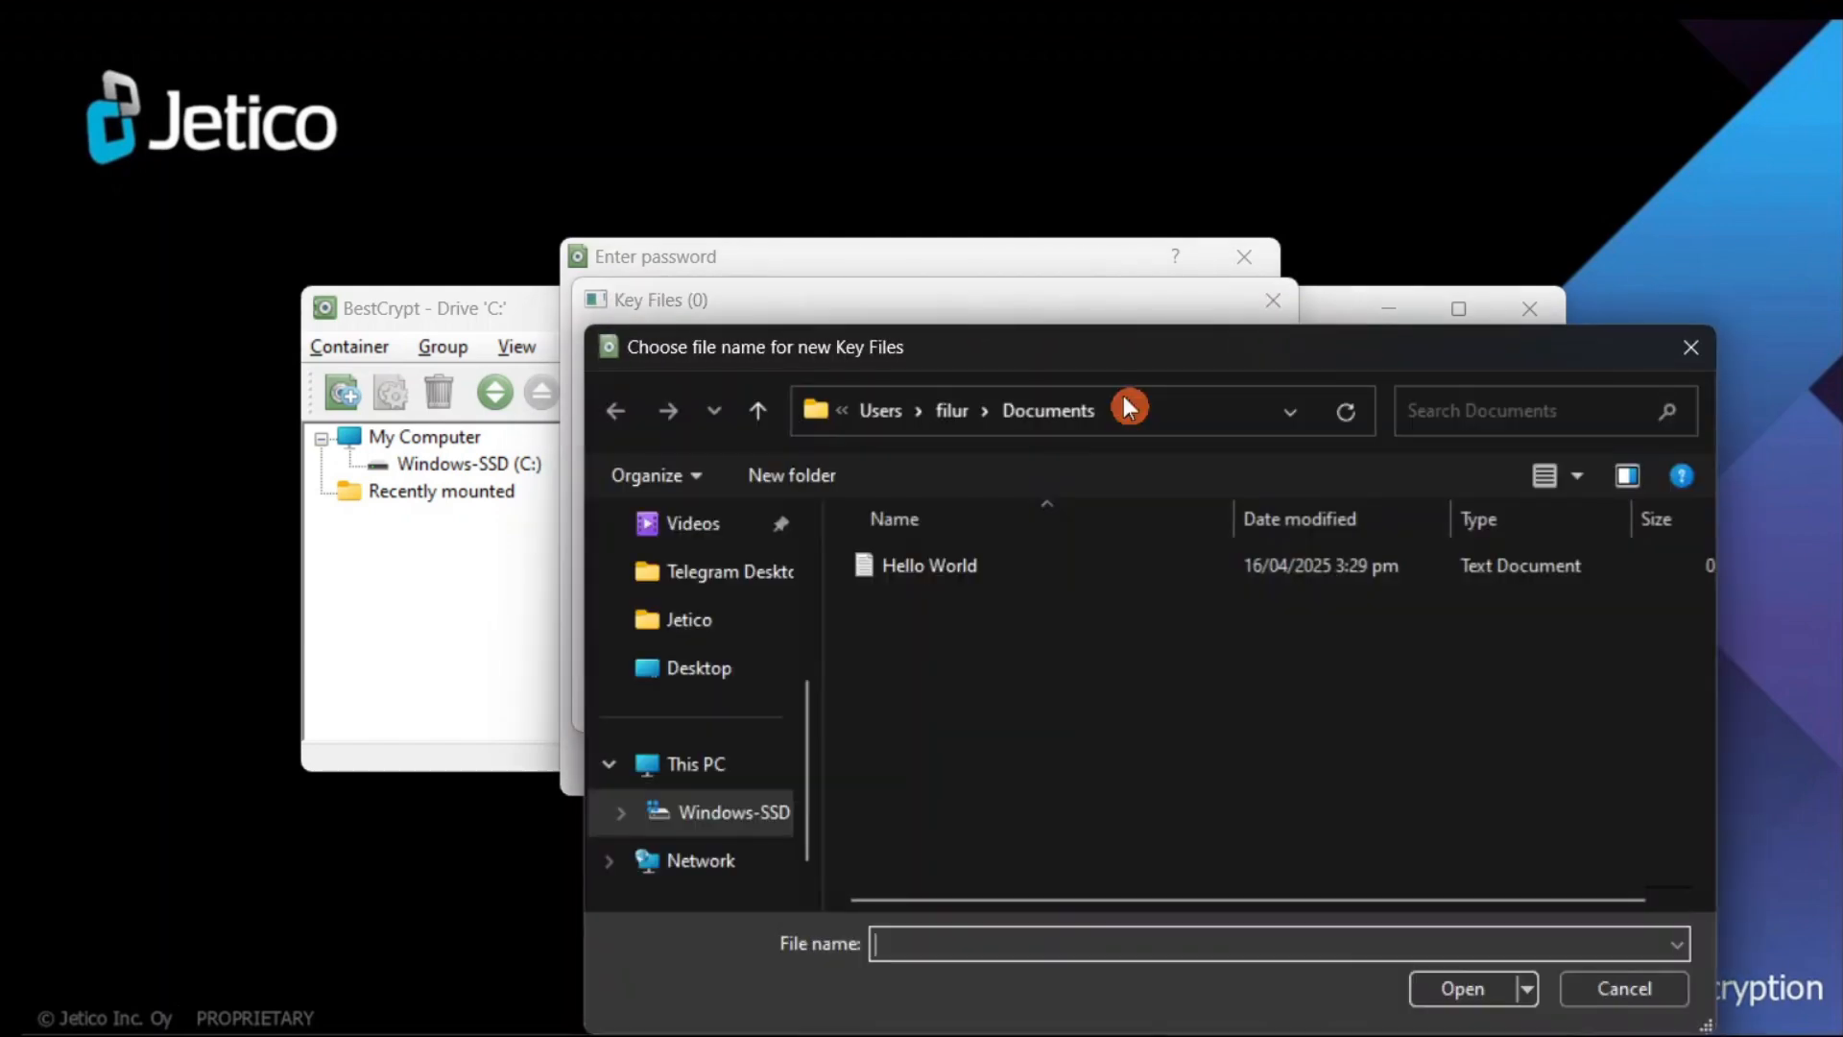
pyautogui.doubleClick(1082, 570)
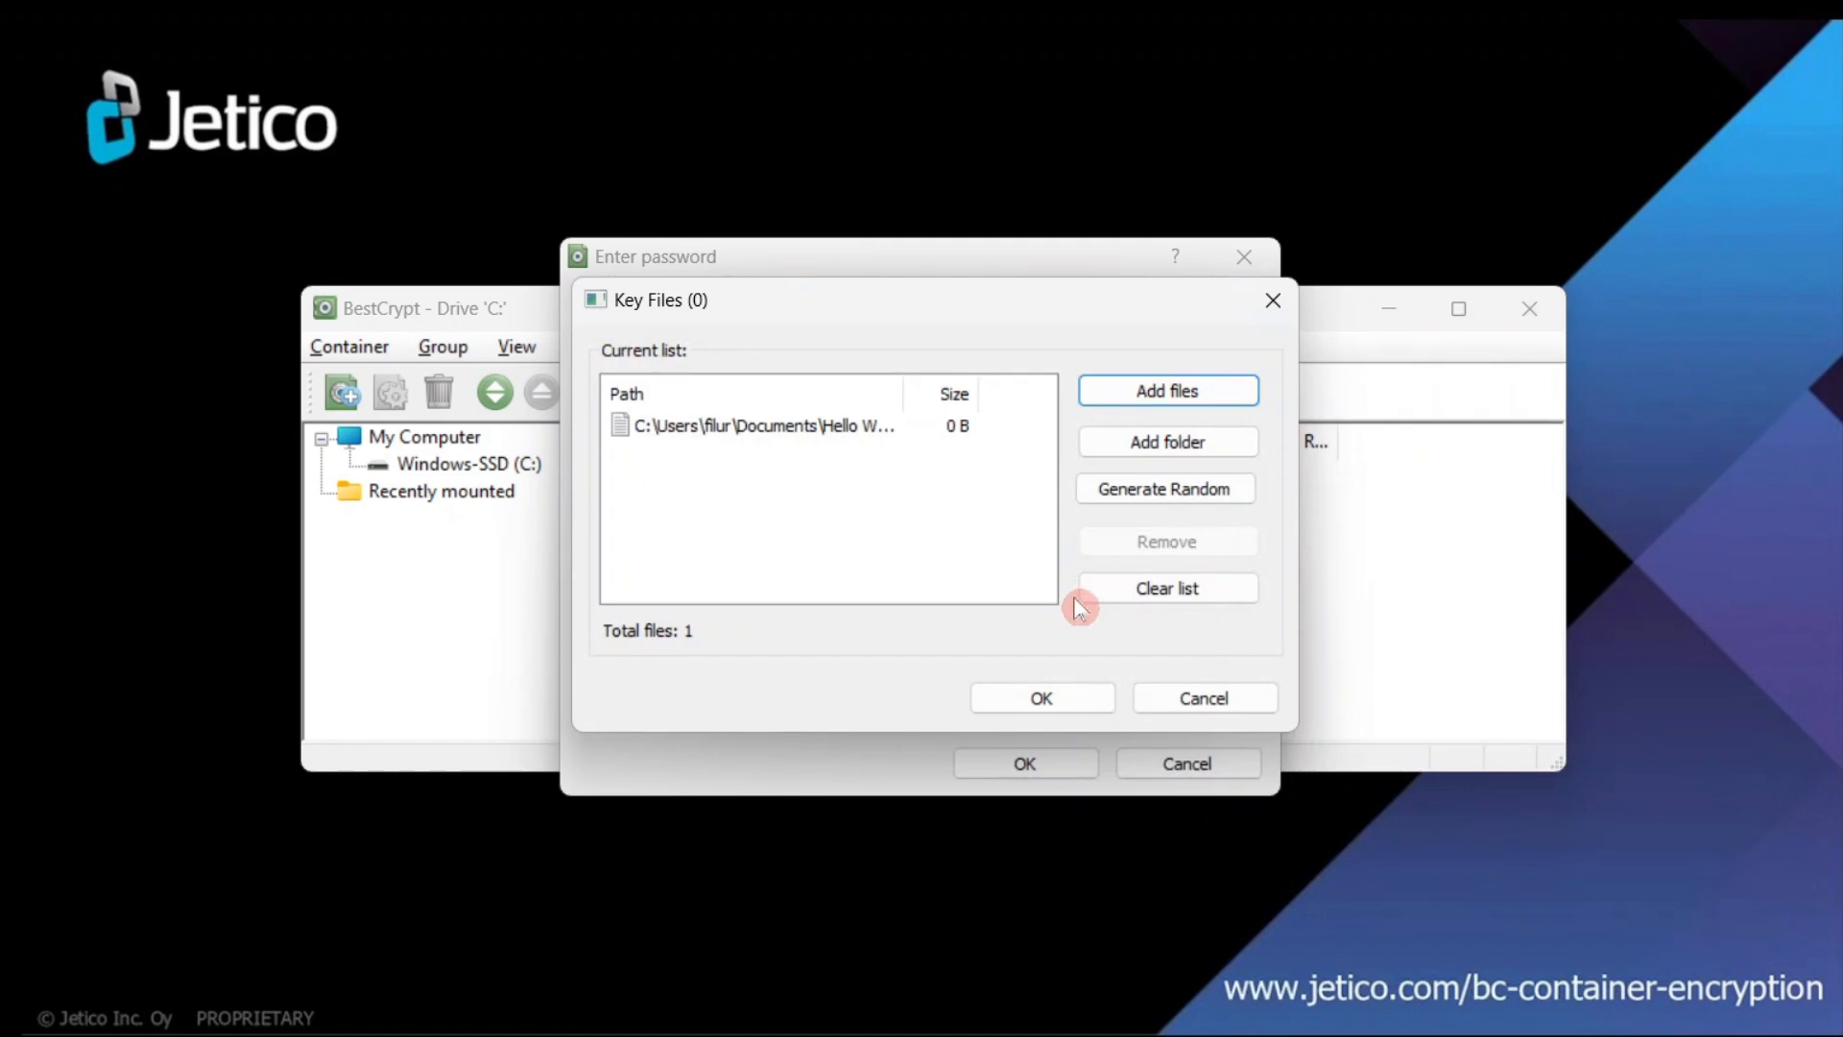
pyautogui.click(1068, 697)
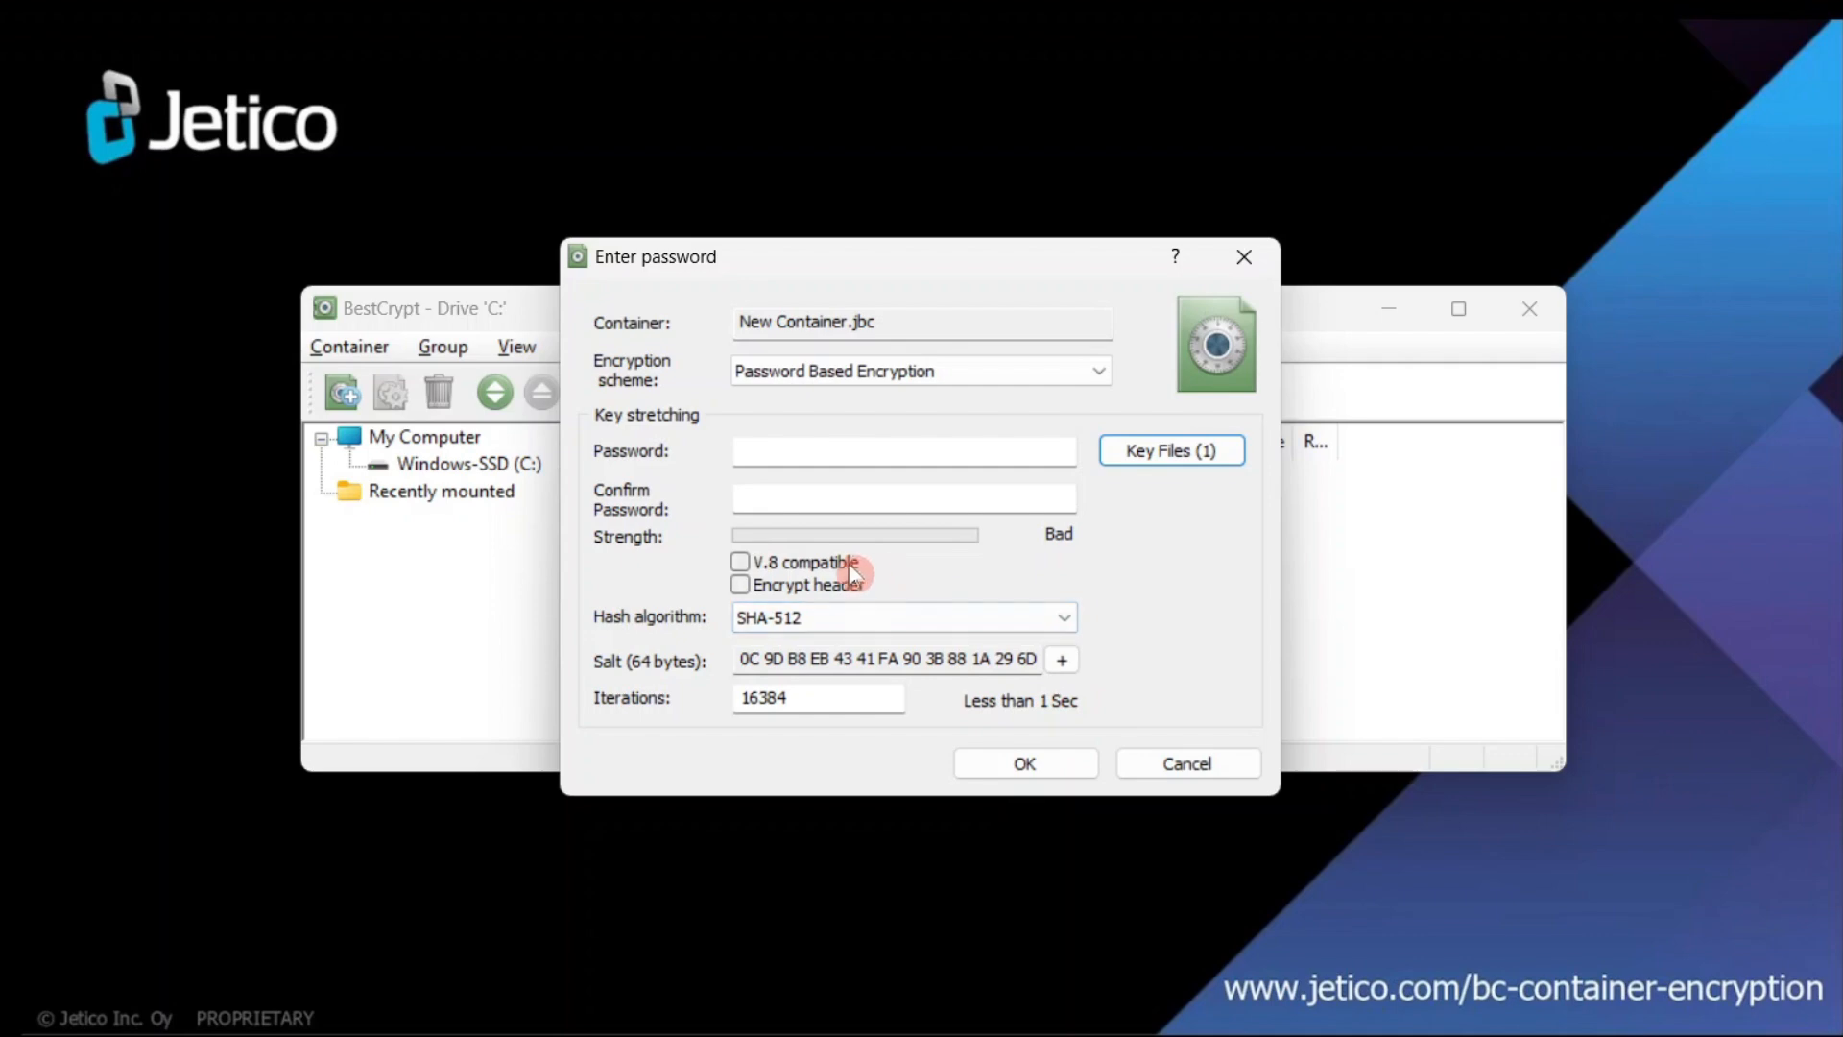
pyautogui.click(741, 563)
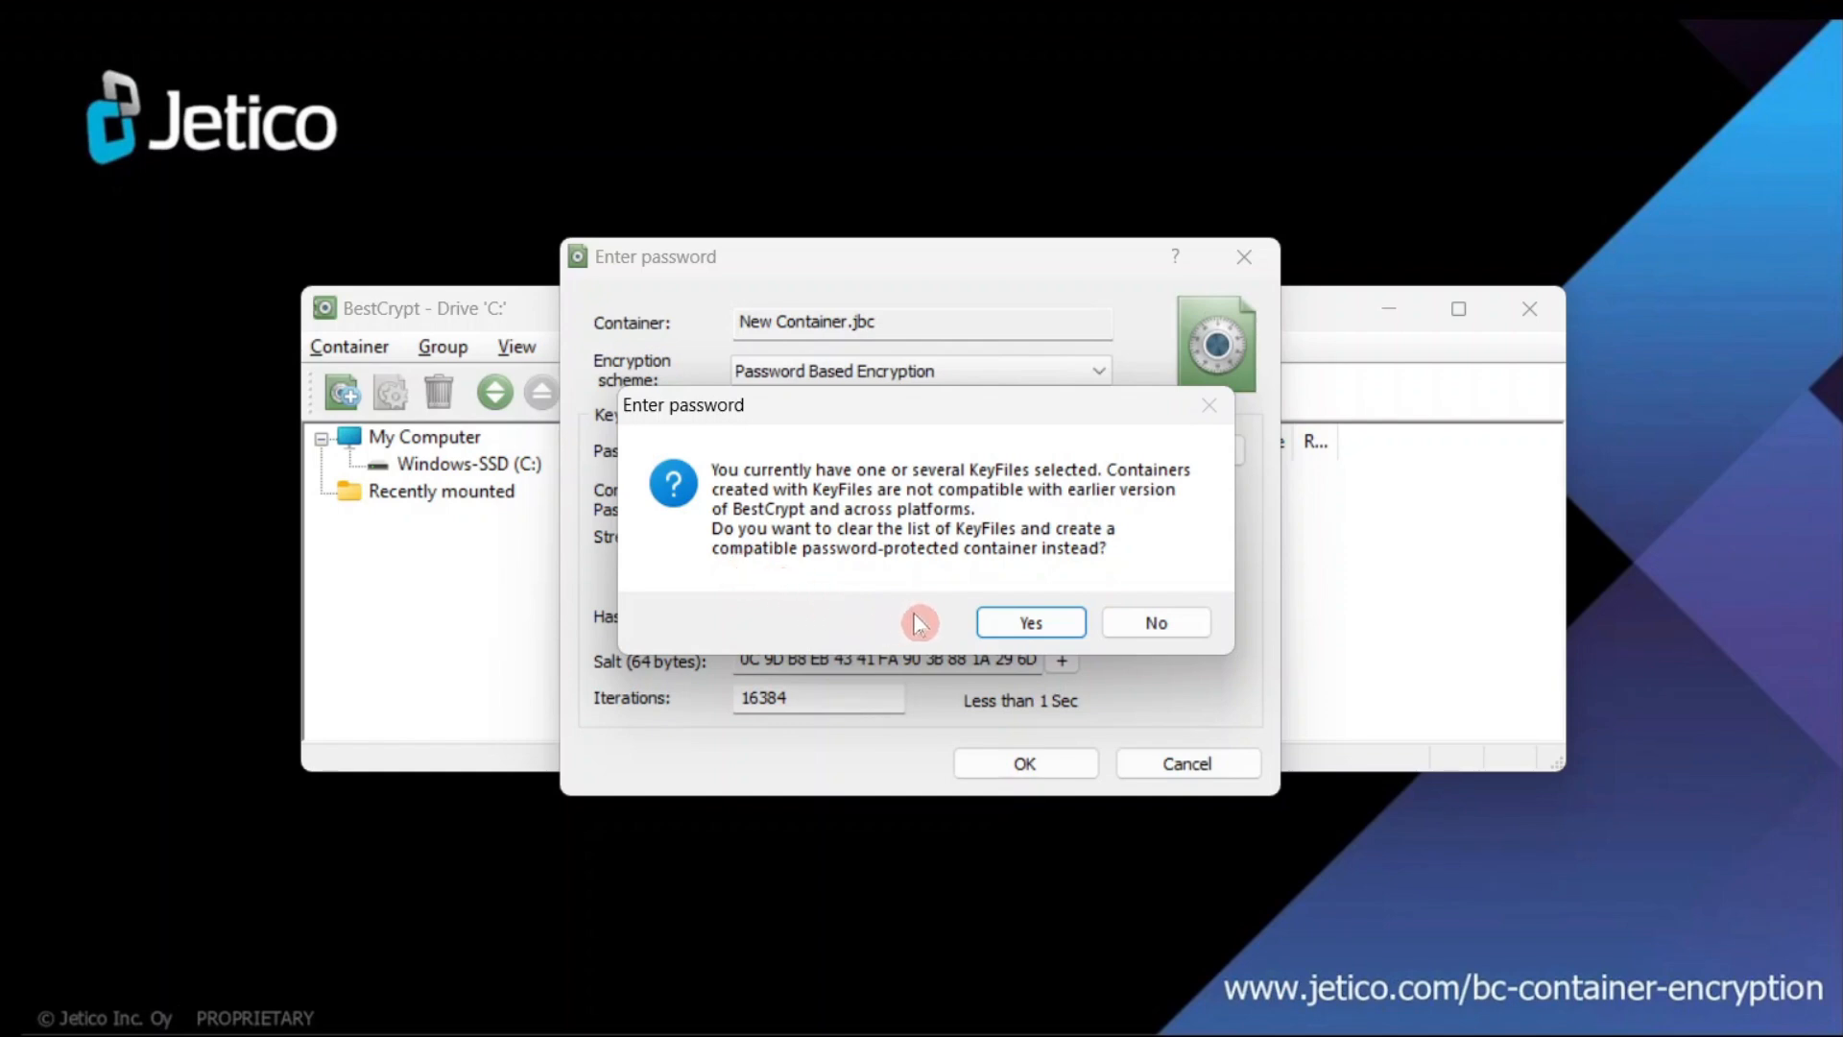
pyautogui.click(1133, 624)
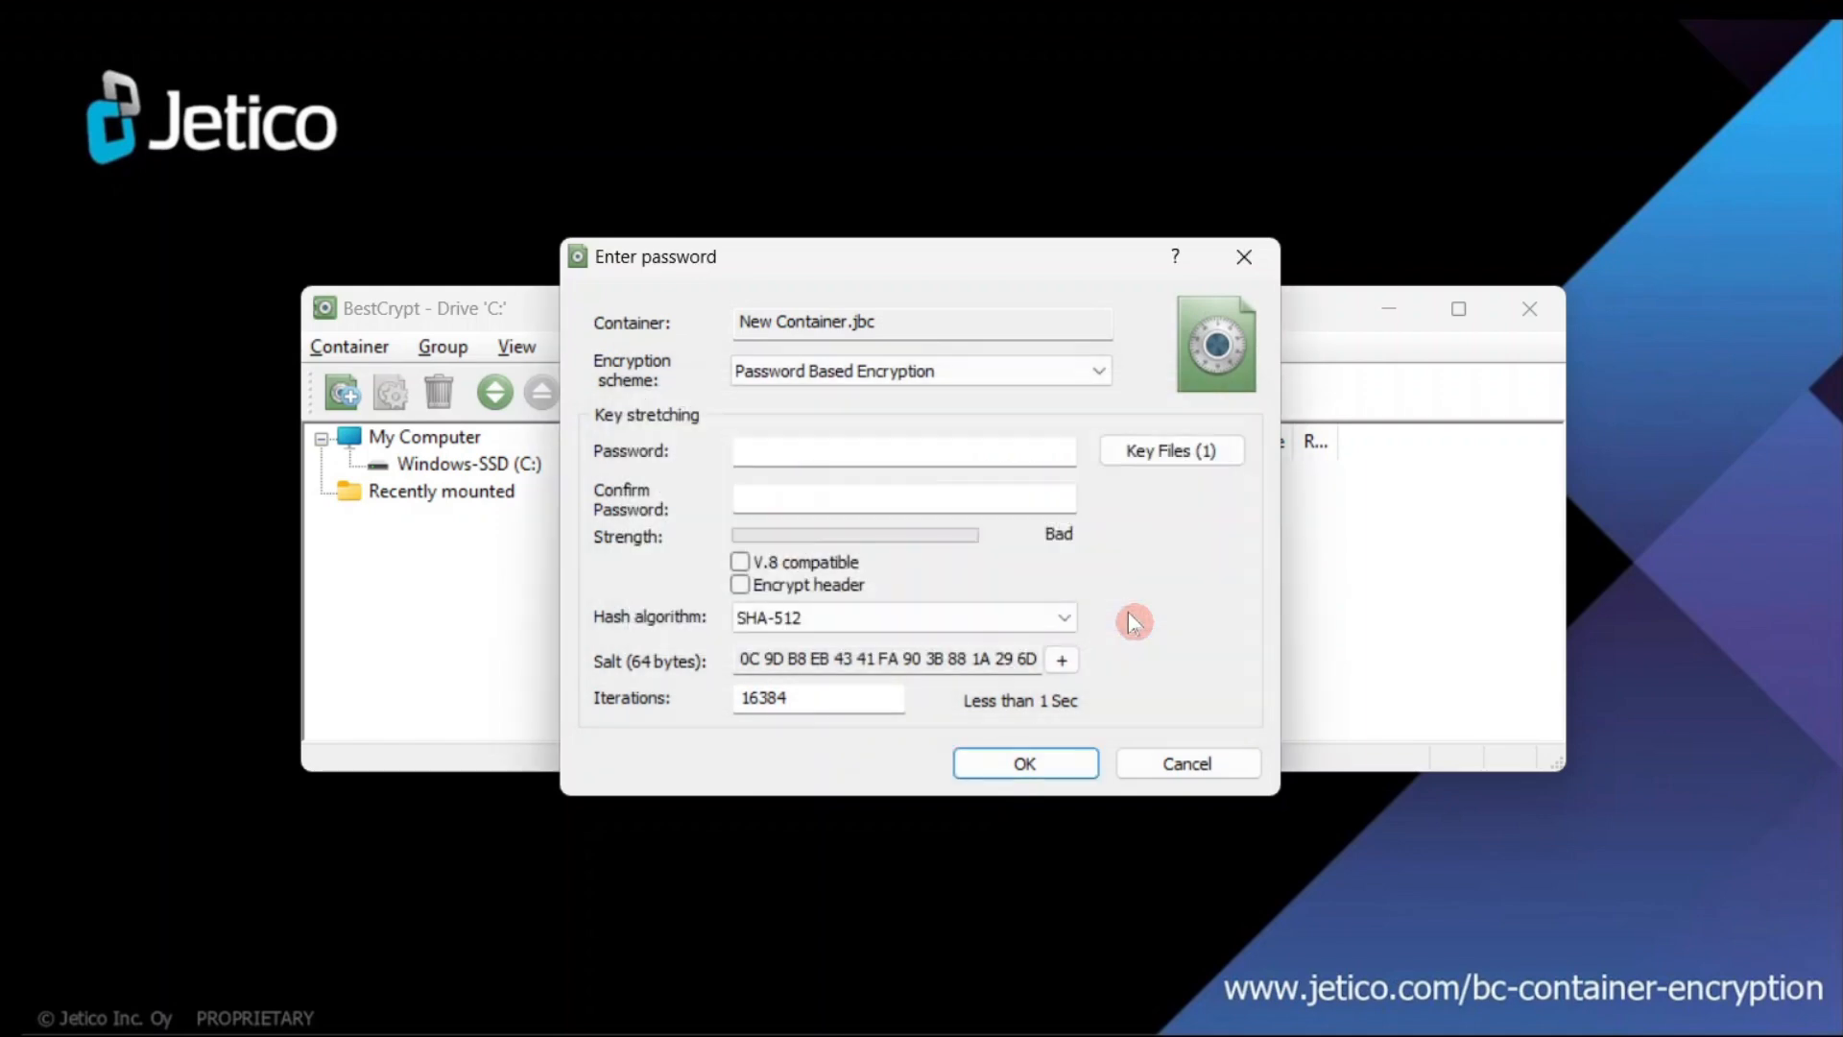
# - Turn Encrypt header on and back off, then focus the still-empty Password field
pyautogui.click(741, 585)
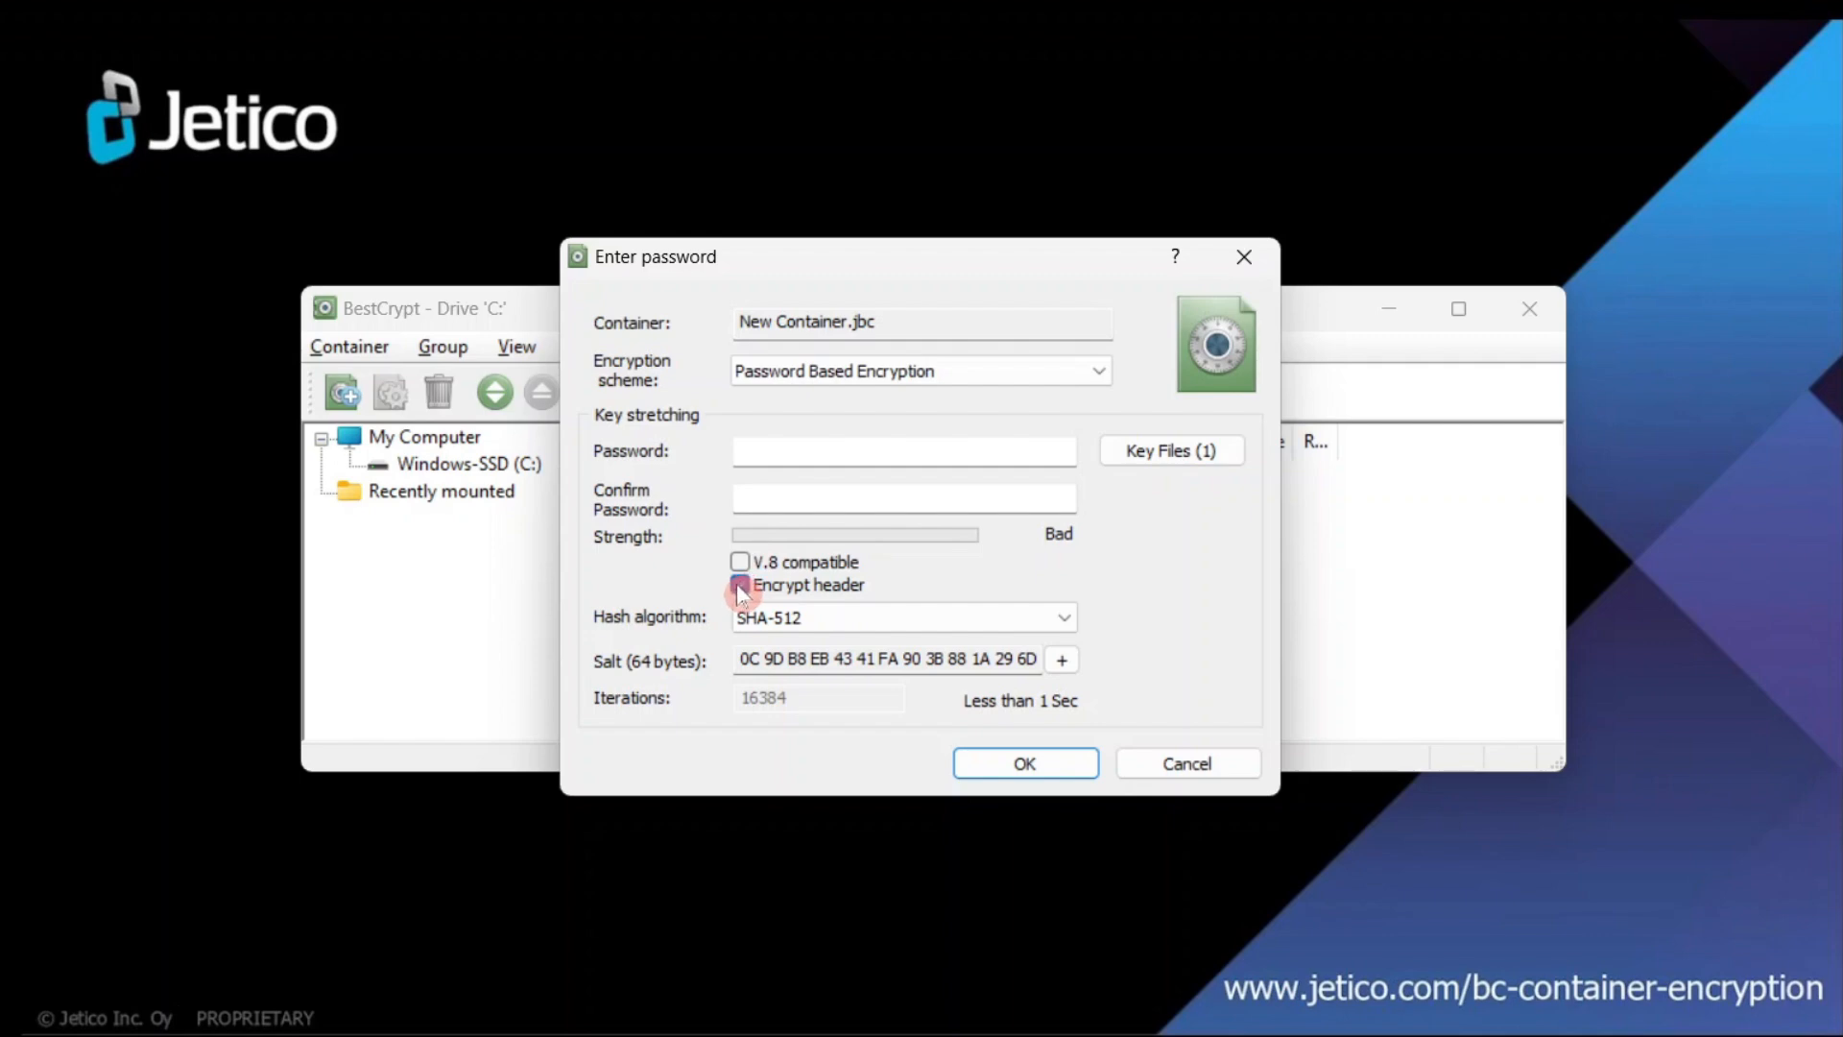
pyautogui.click(738, 585)
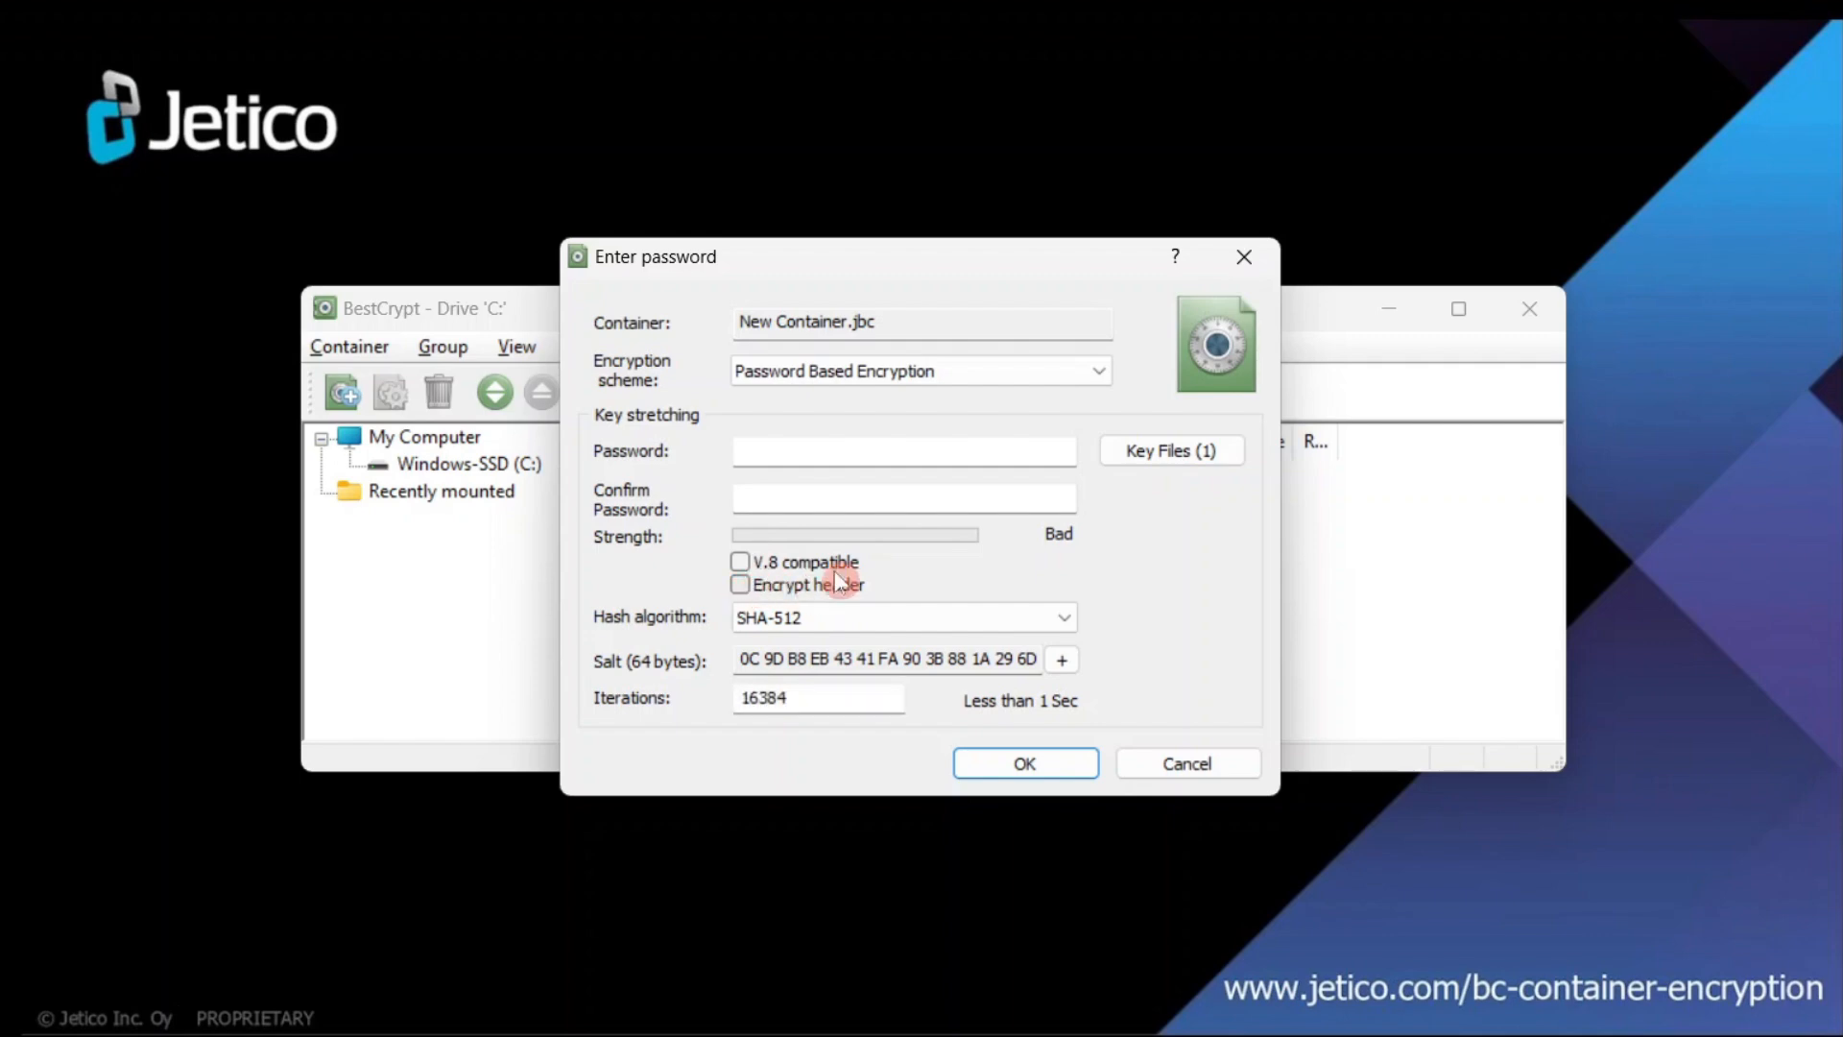
pyautogui.click(834, 458)
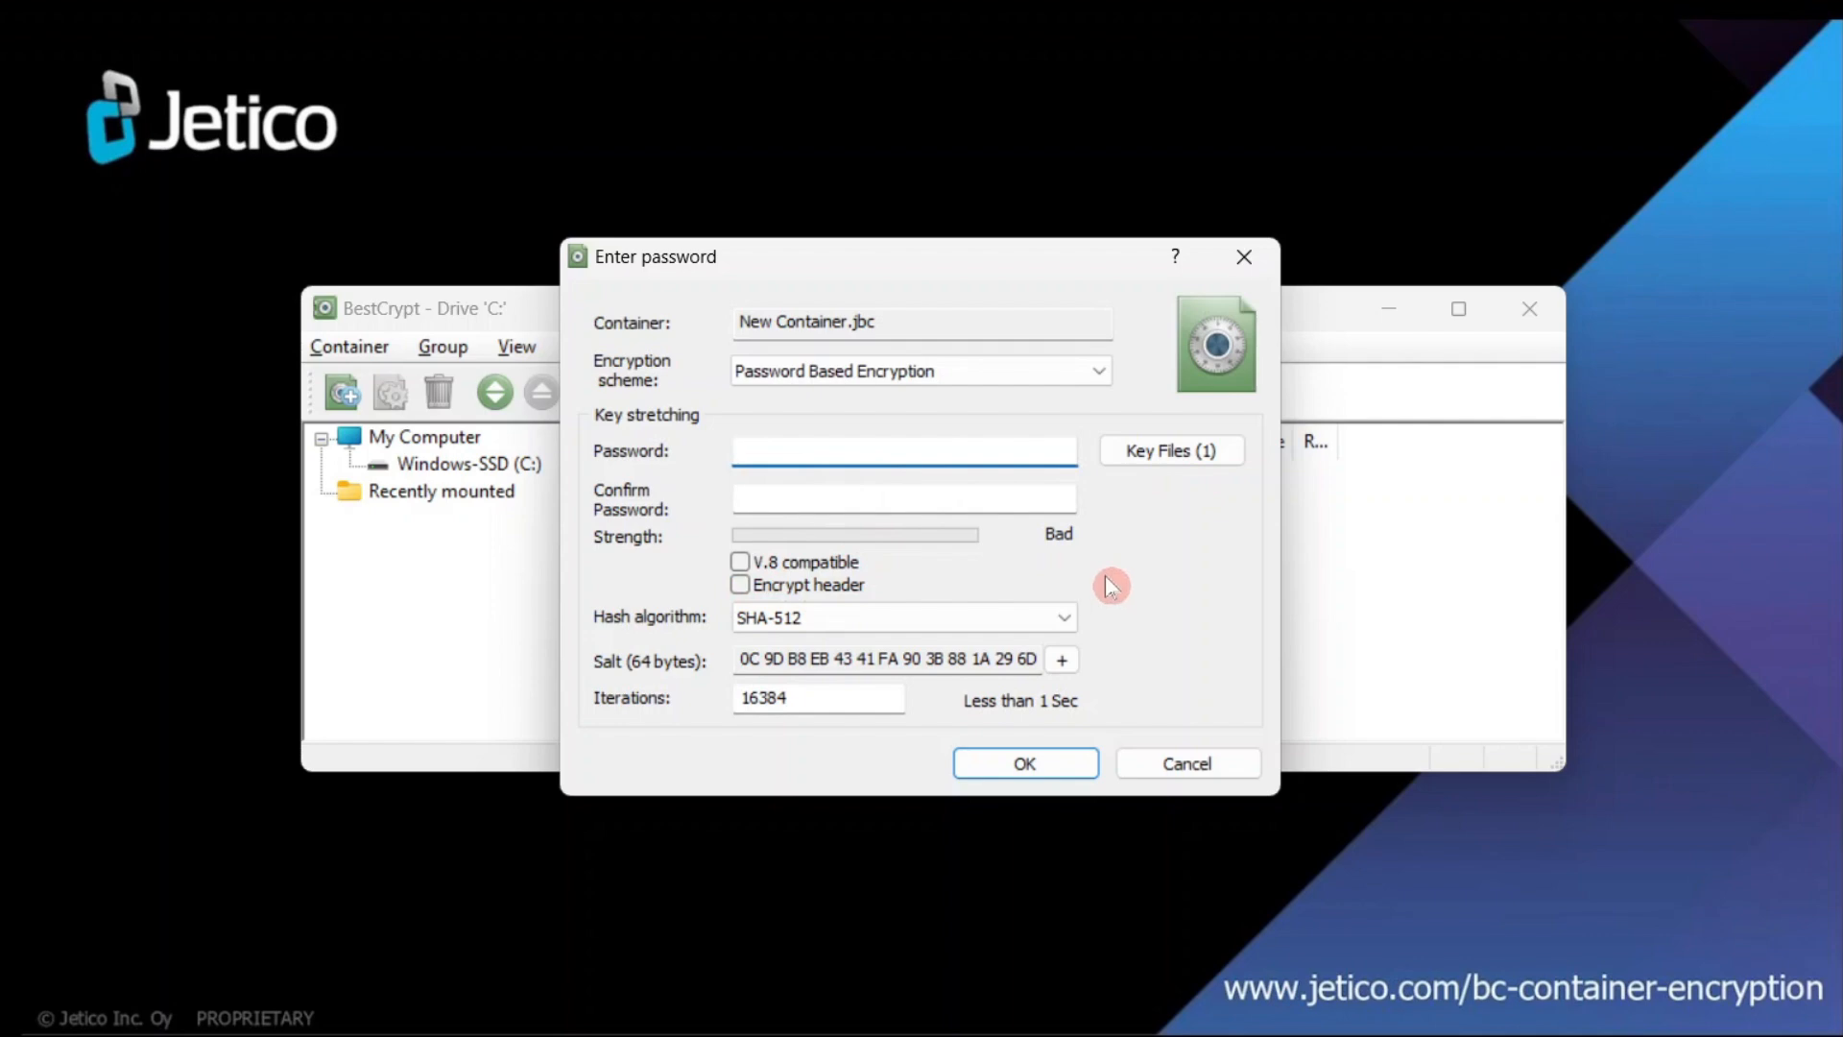
# - Enter and confirm the container password, then accept it to format and mount the container
pyautogui.write('abcdef')
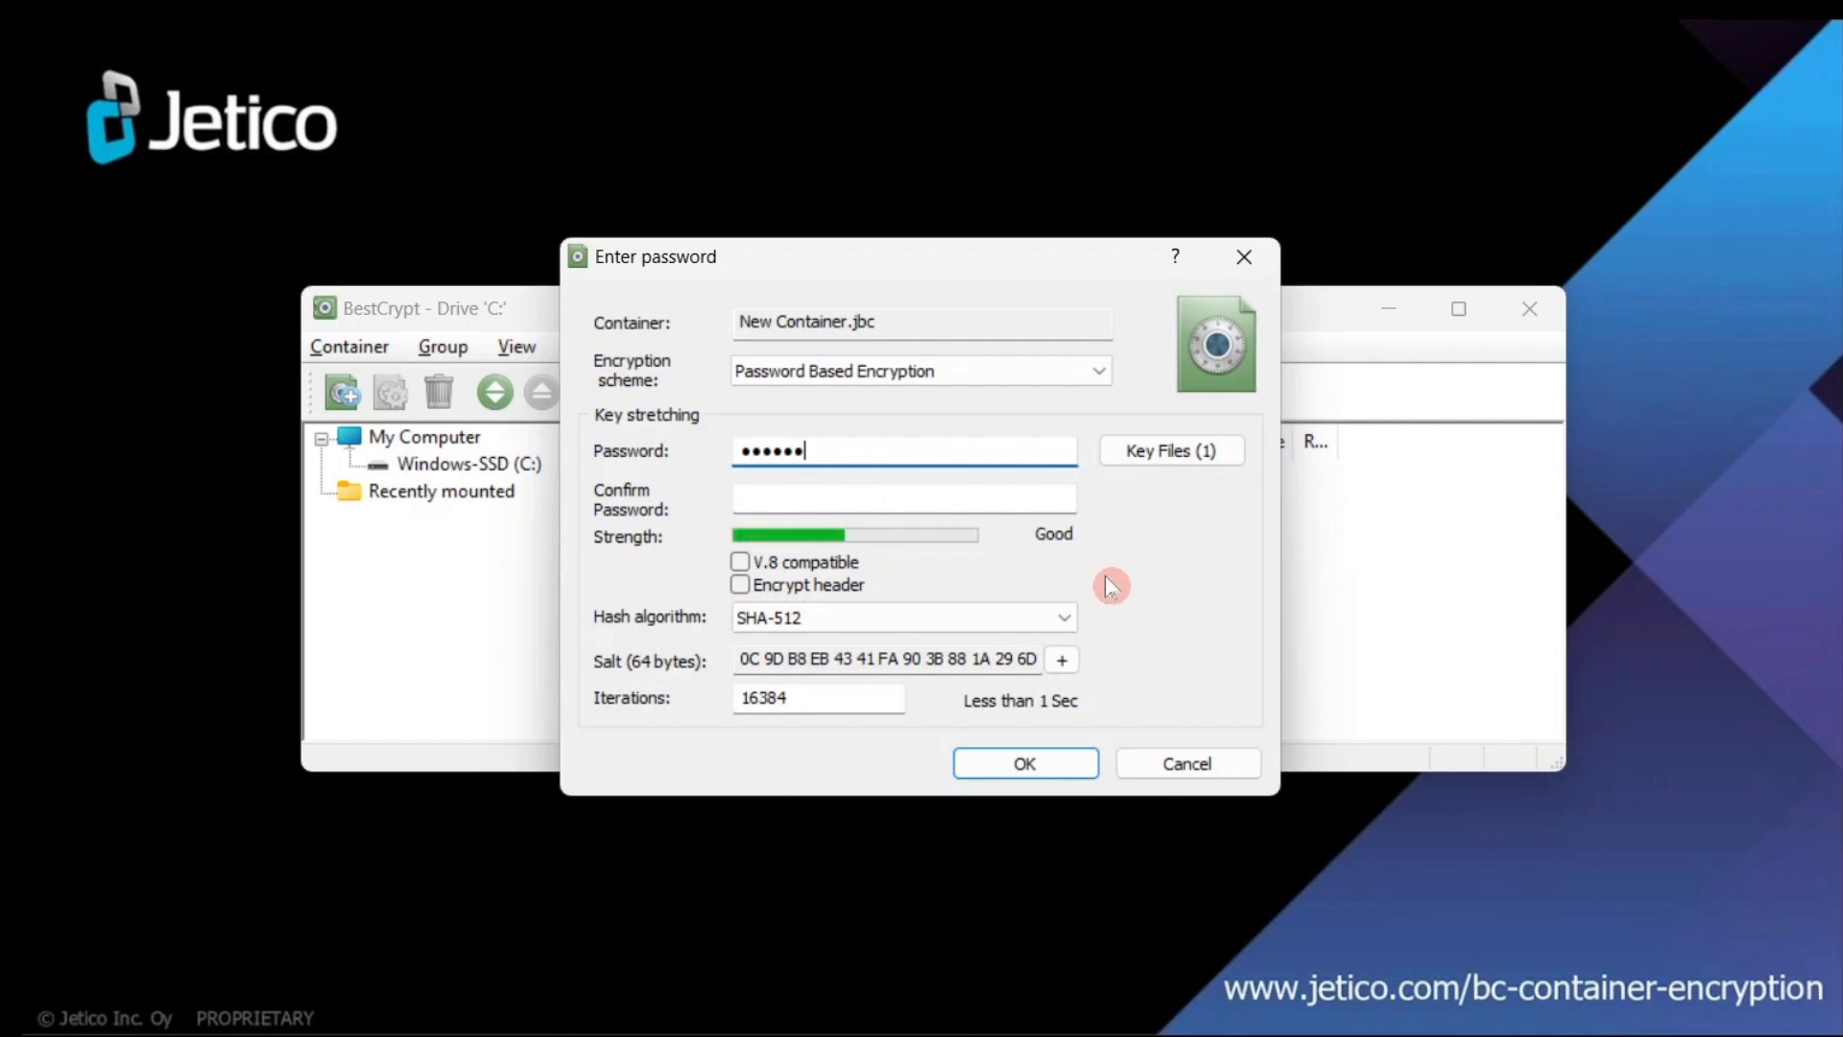
pyautogui.write('ghijkl')
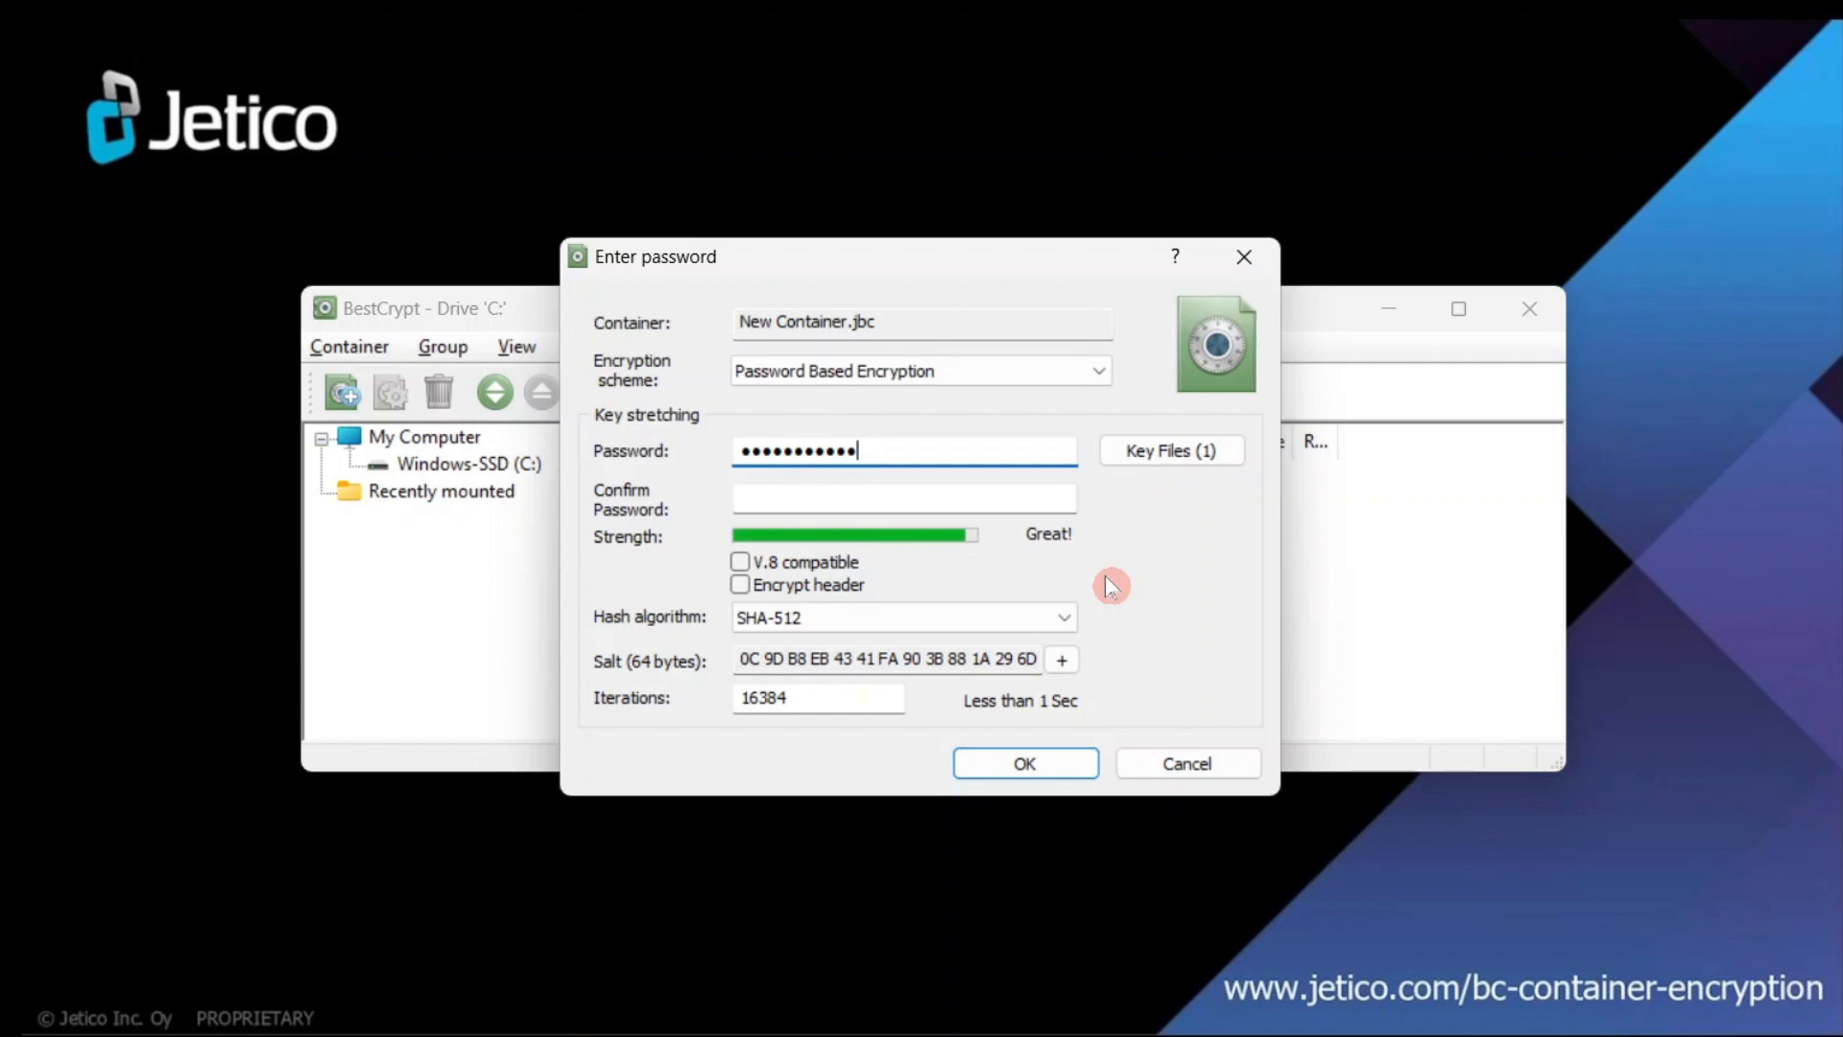
pyautogui.click(1006, 499)
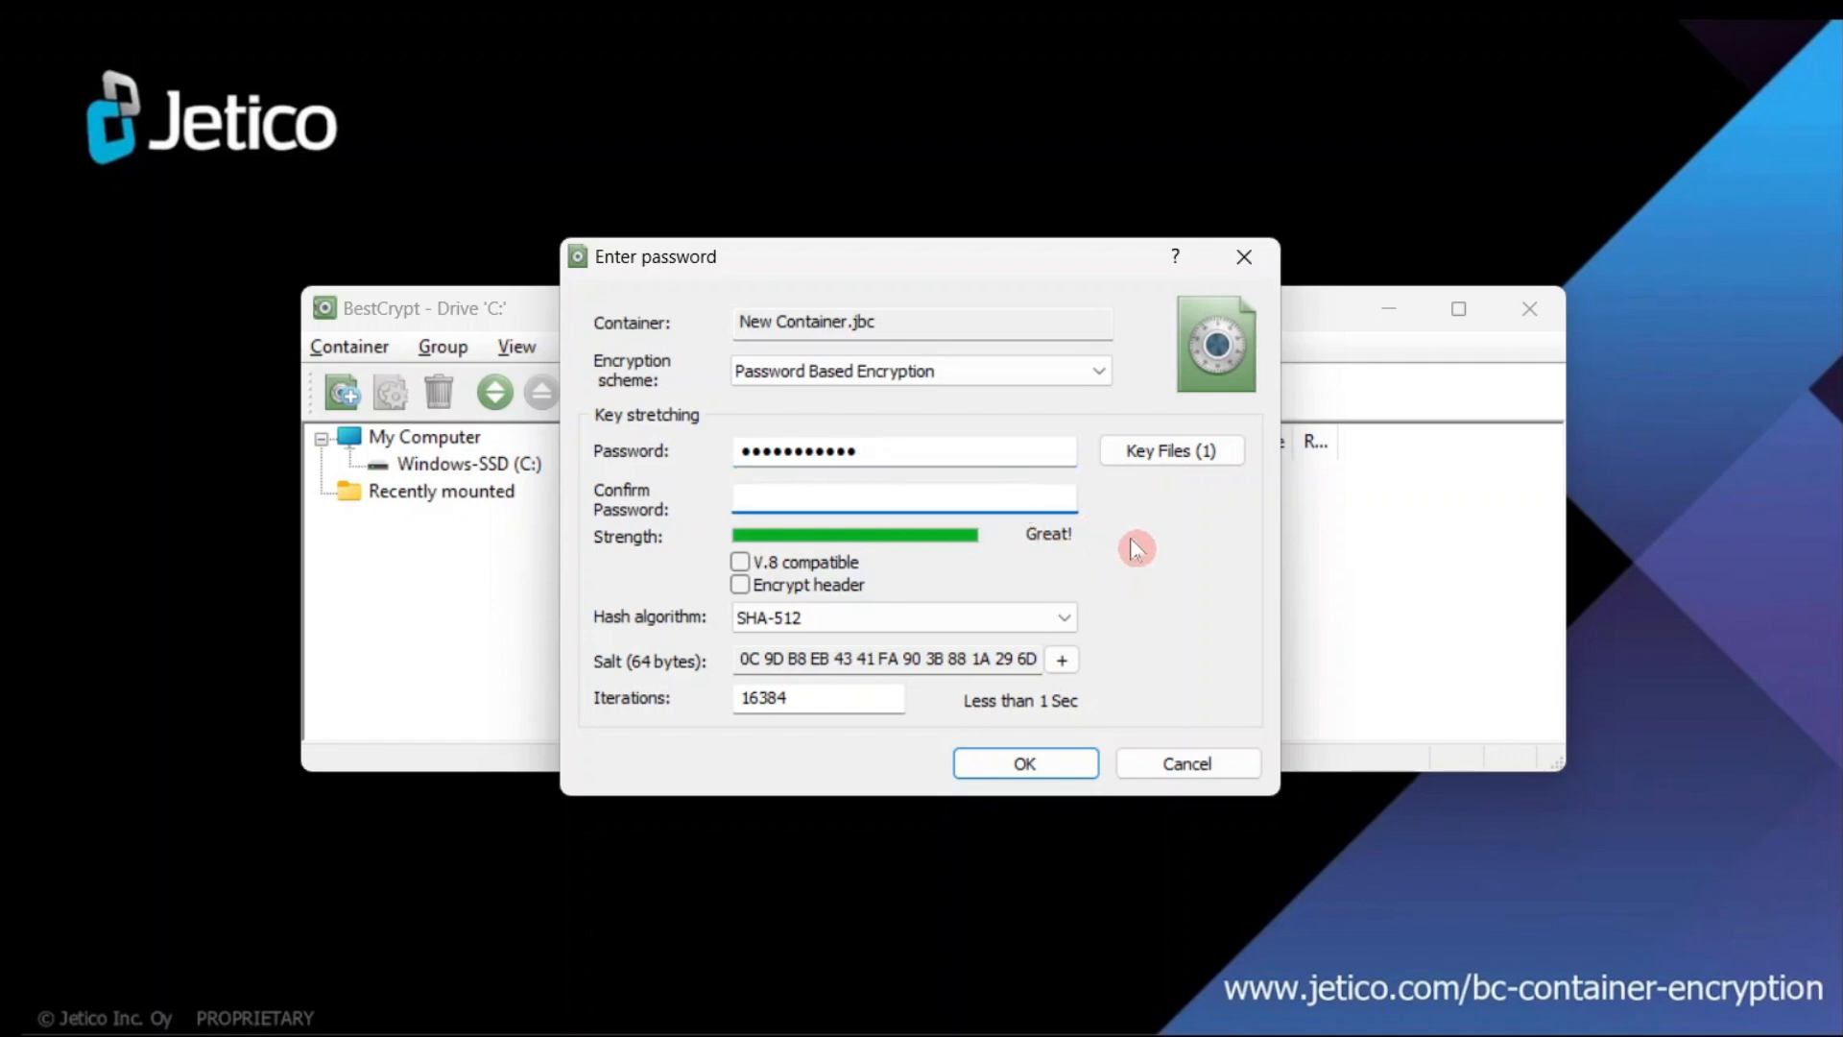
pyautogui.write('abcdefghijkl')
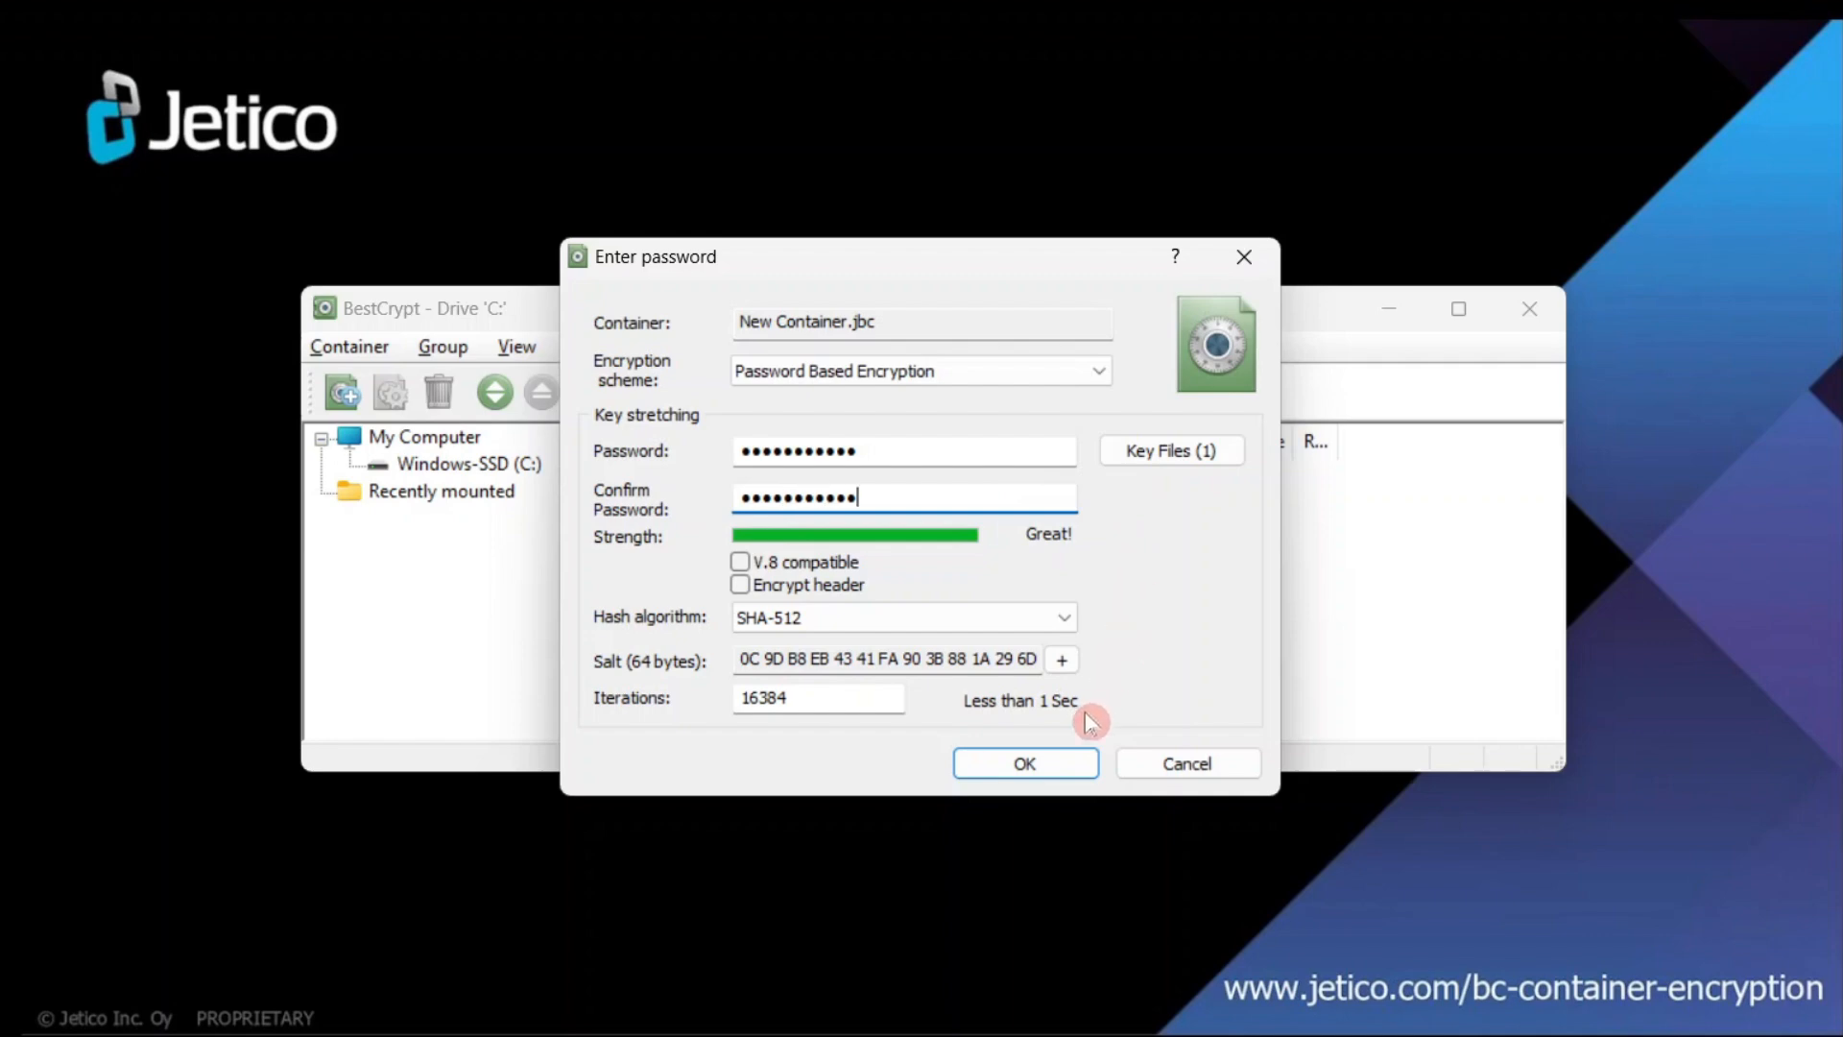
pyautogui.click(1046, 769)
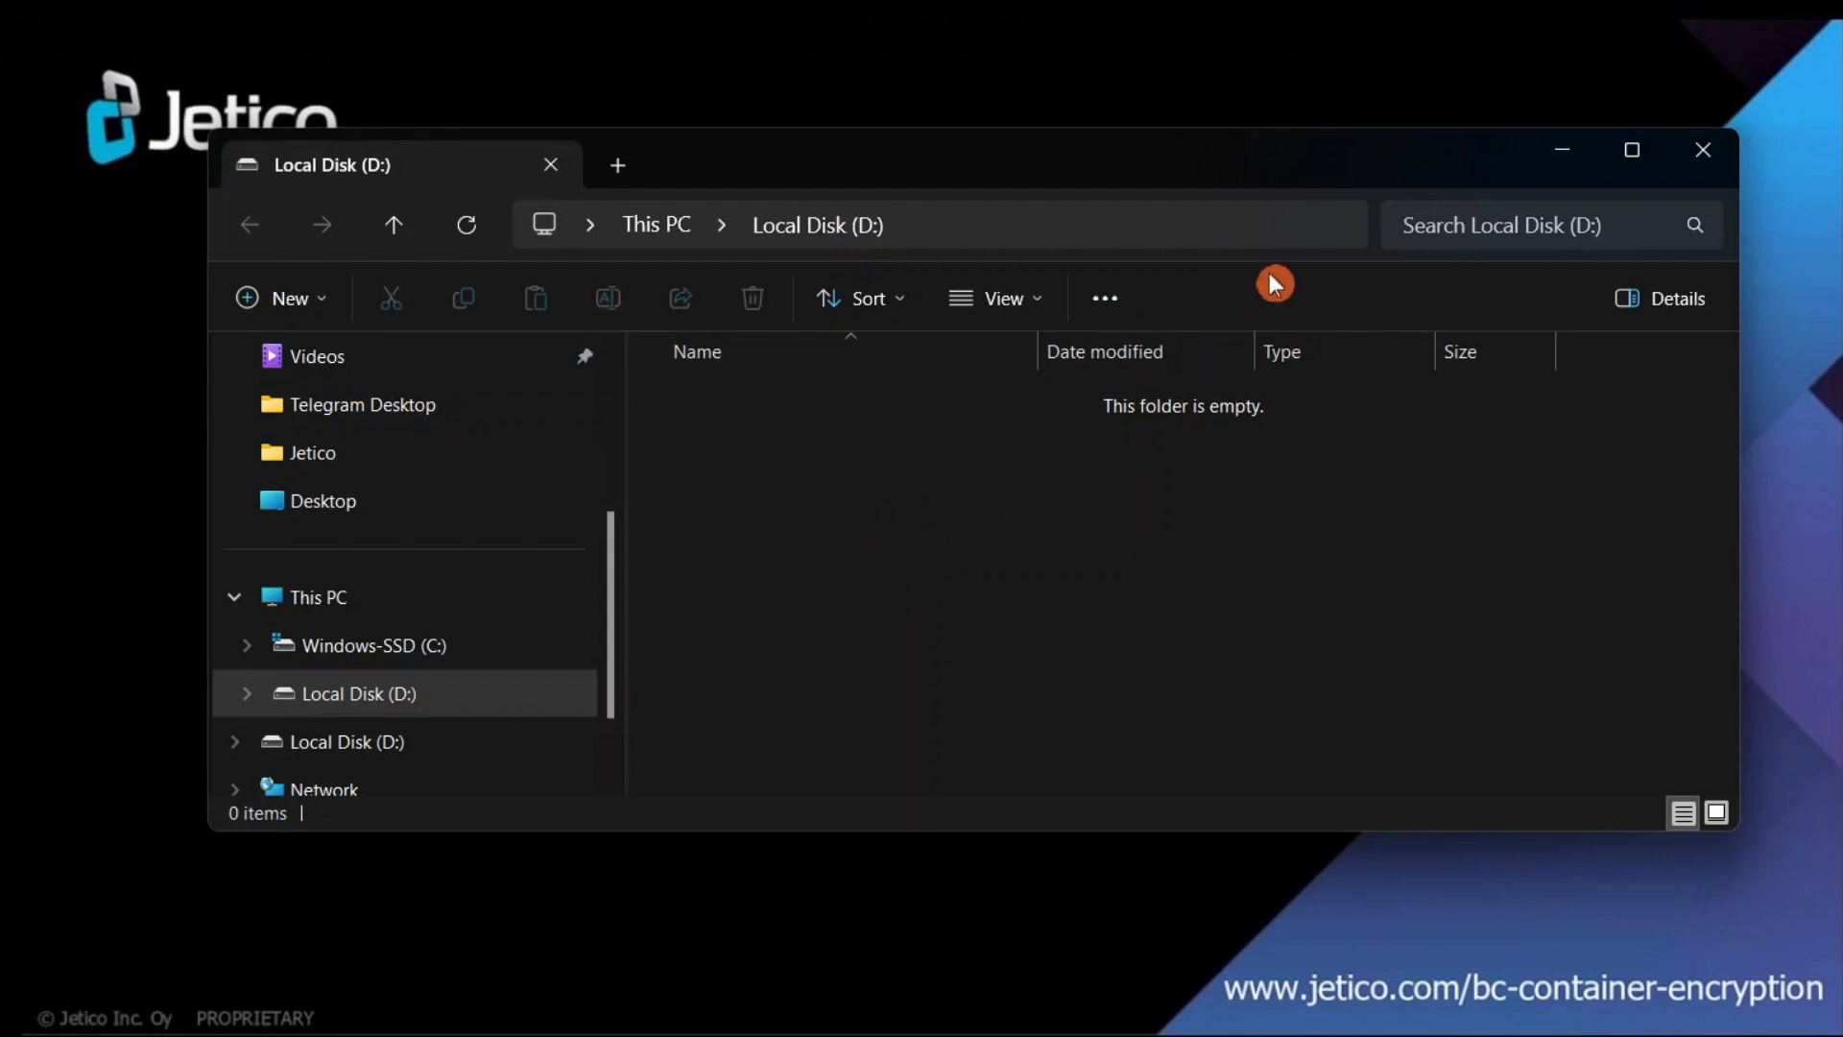
# - Minimize the empty Local Disk (D:) Explorer window to return to BestCrypt
pyautogui.click(1568, 151)
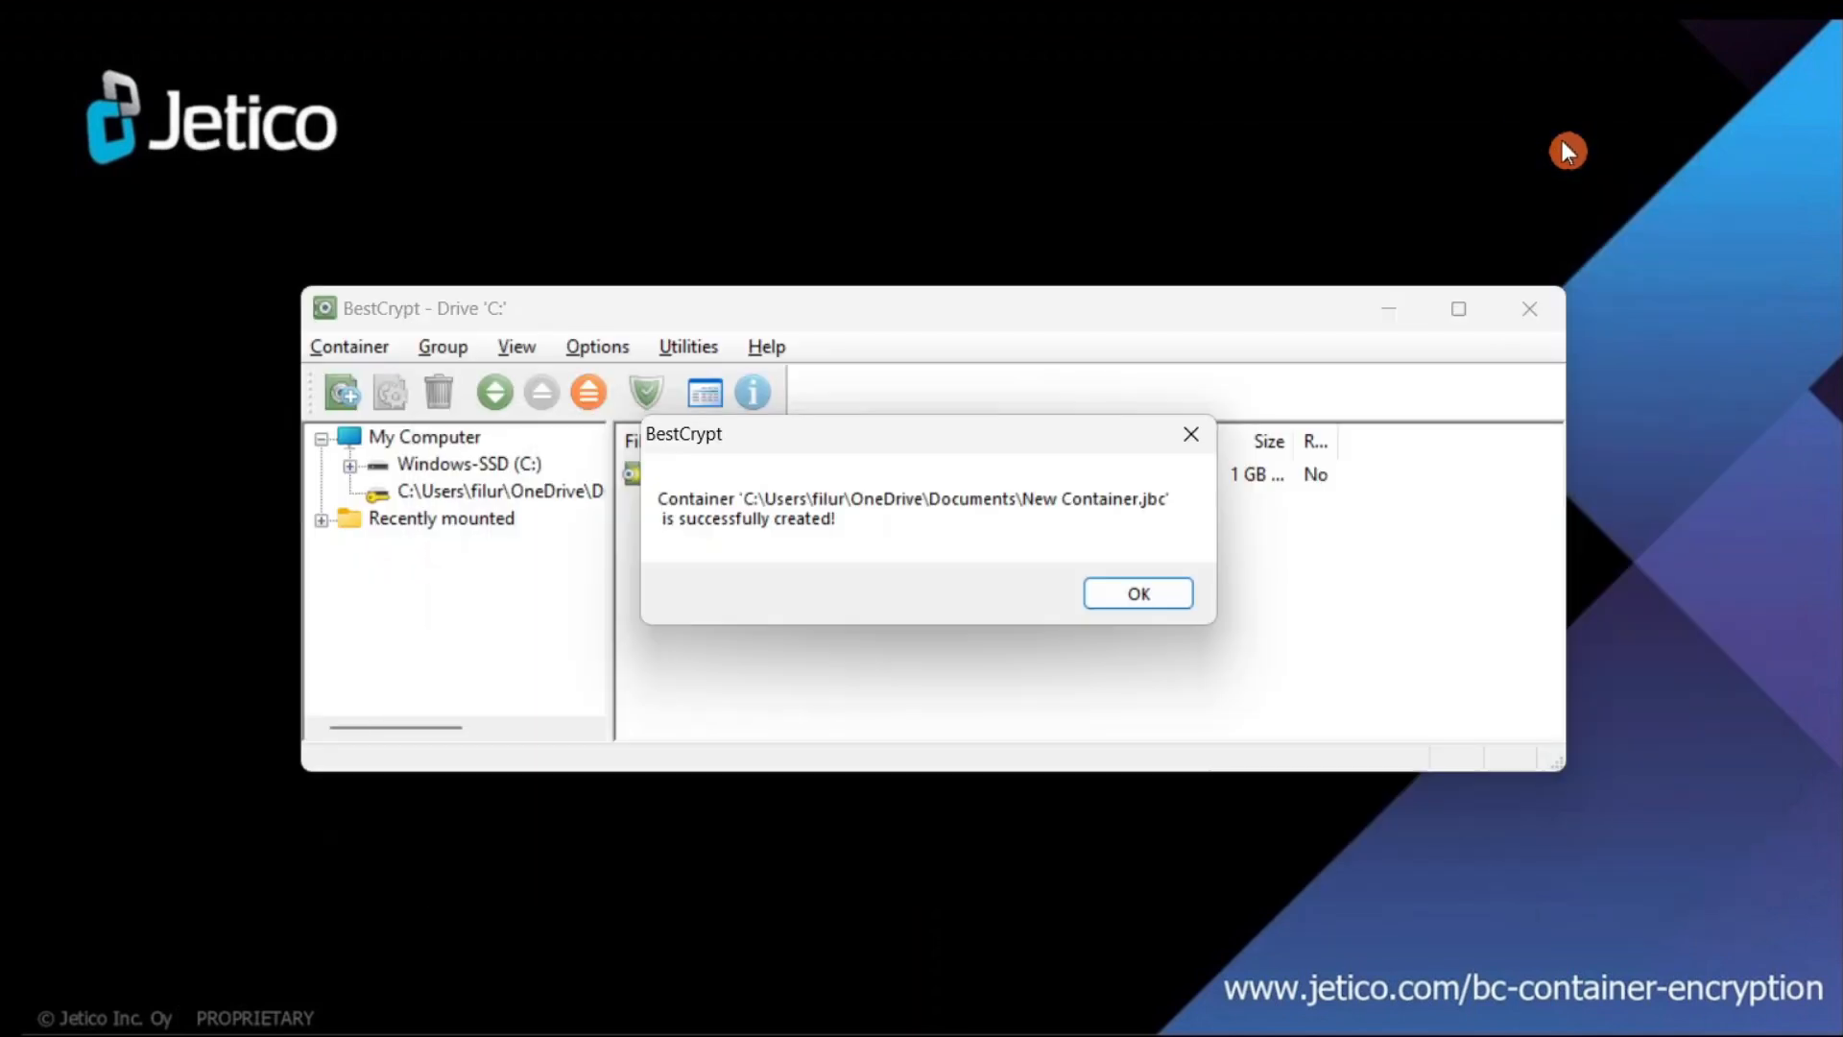
# - Dismiss the creation message, dismount New Container.jbc, and start remounting it as D:\
pyautogui.click(1142, 597)
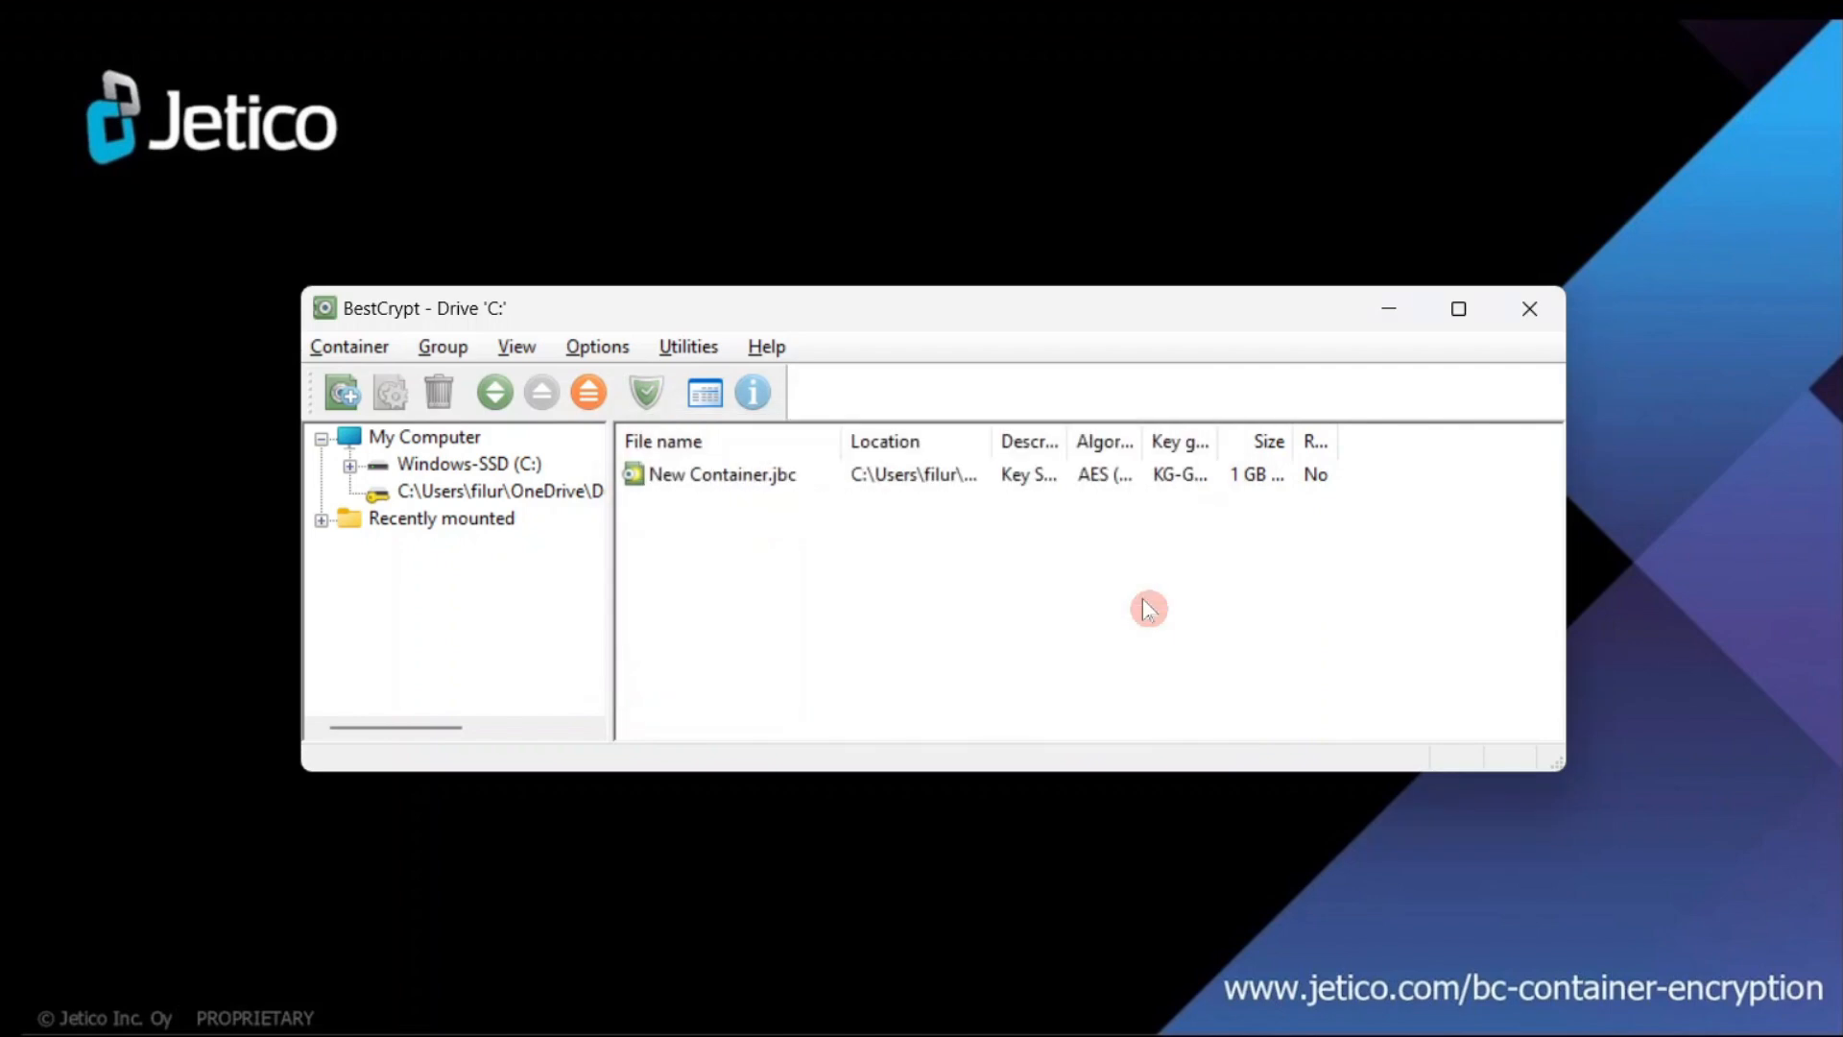
pyautogui.click(726, 480)
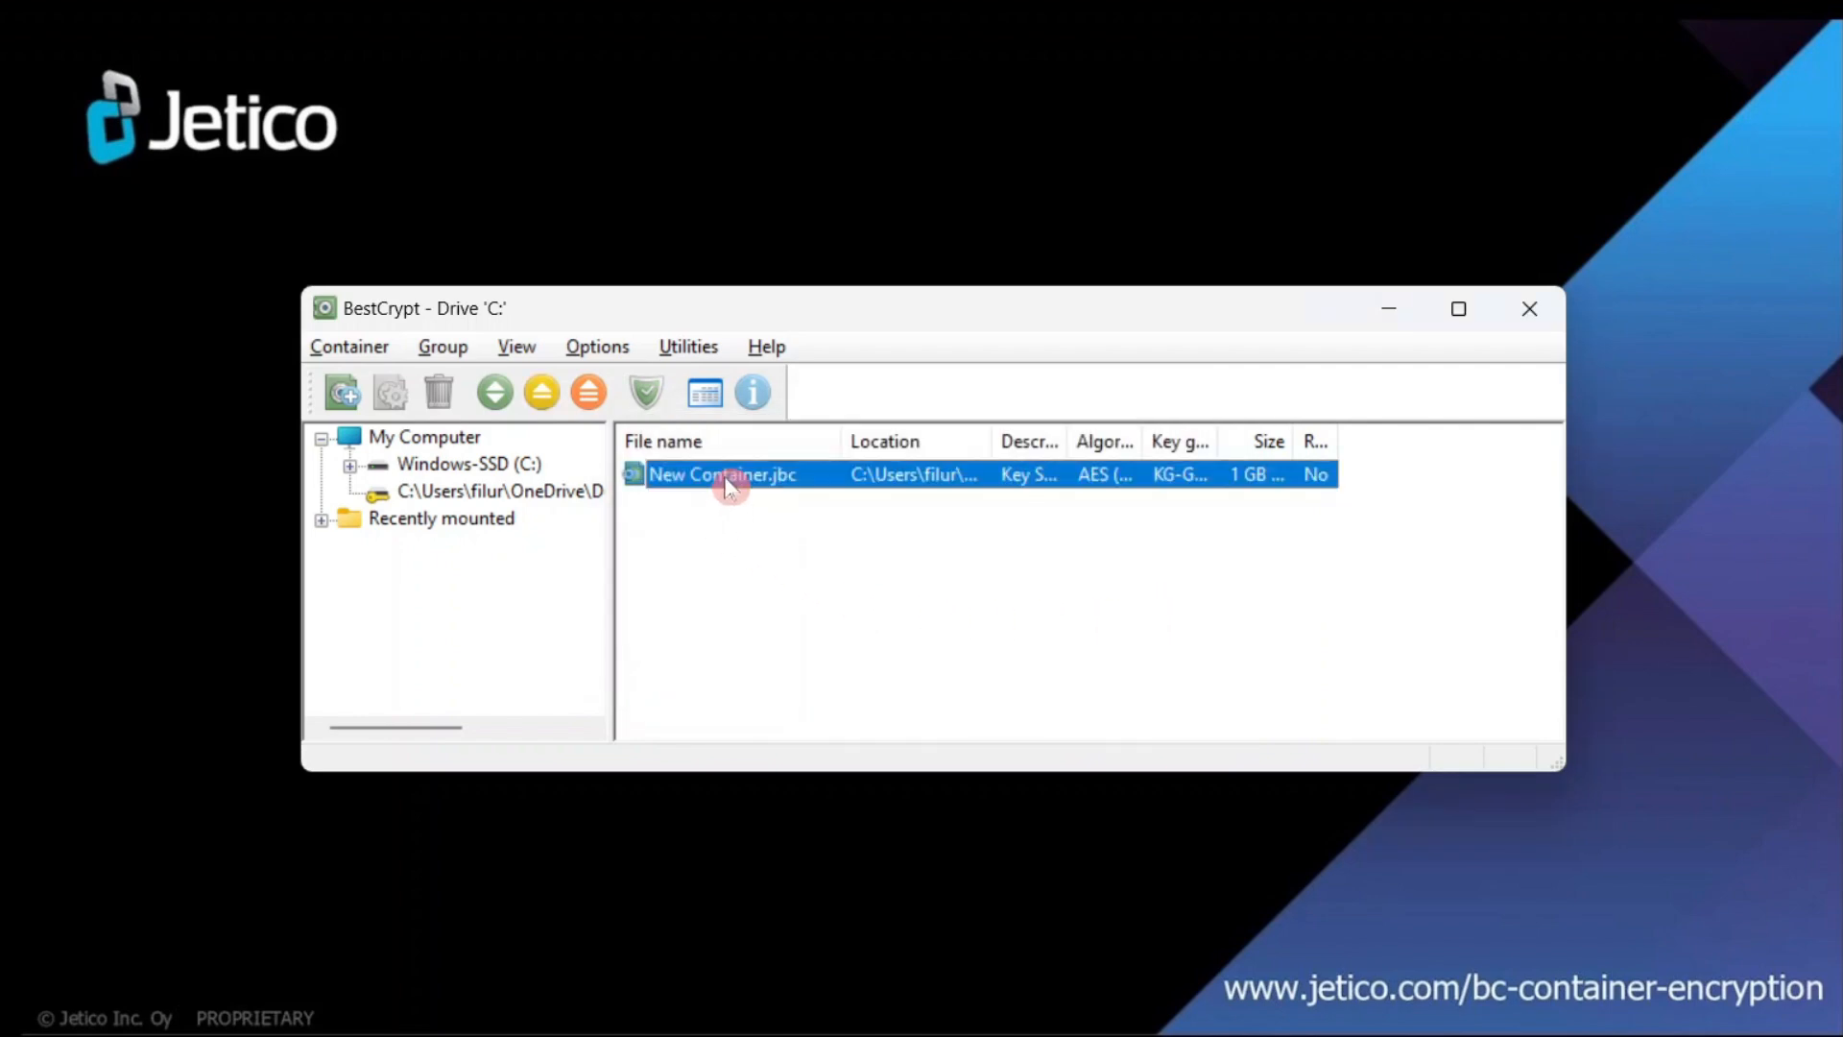
pyautogui.click(551, 396)
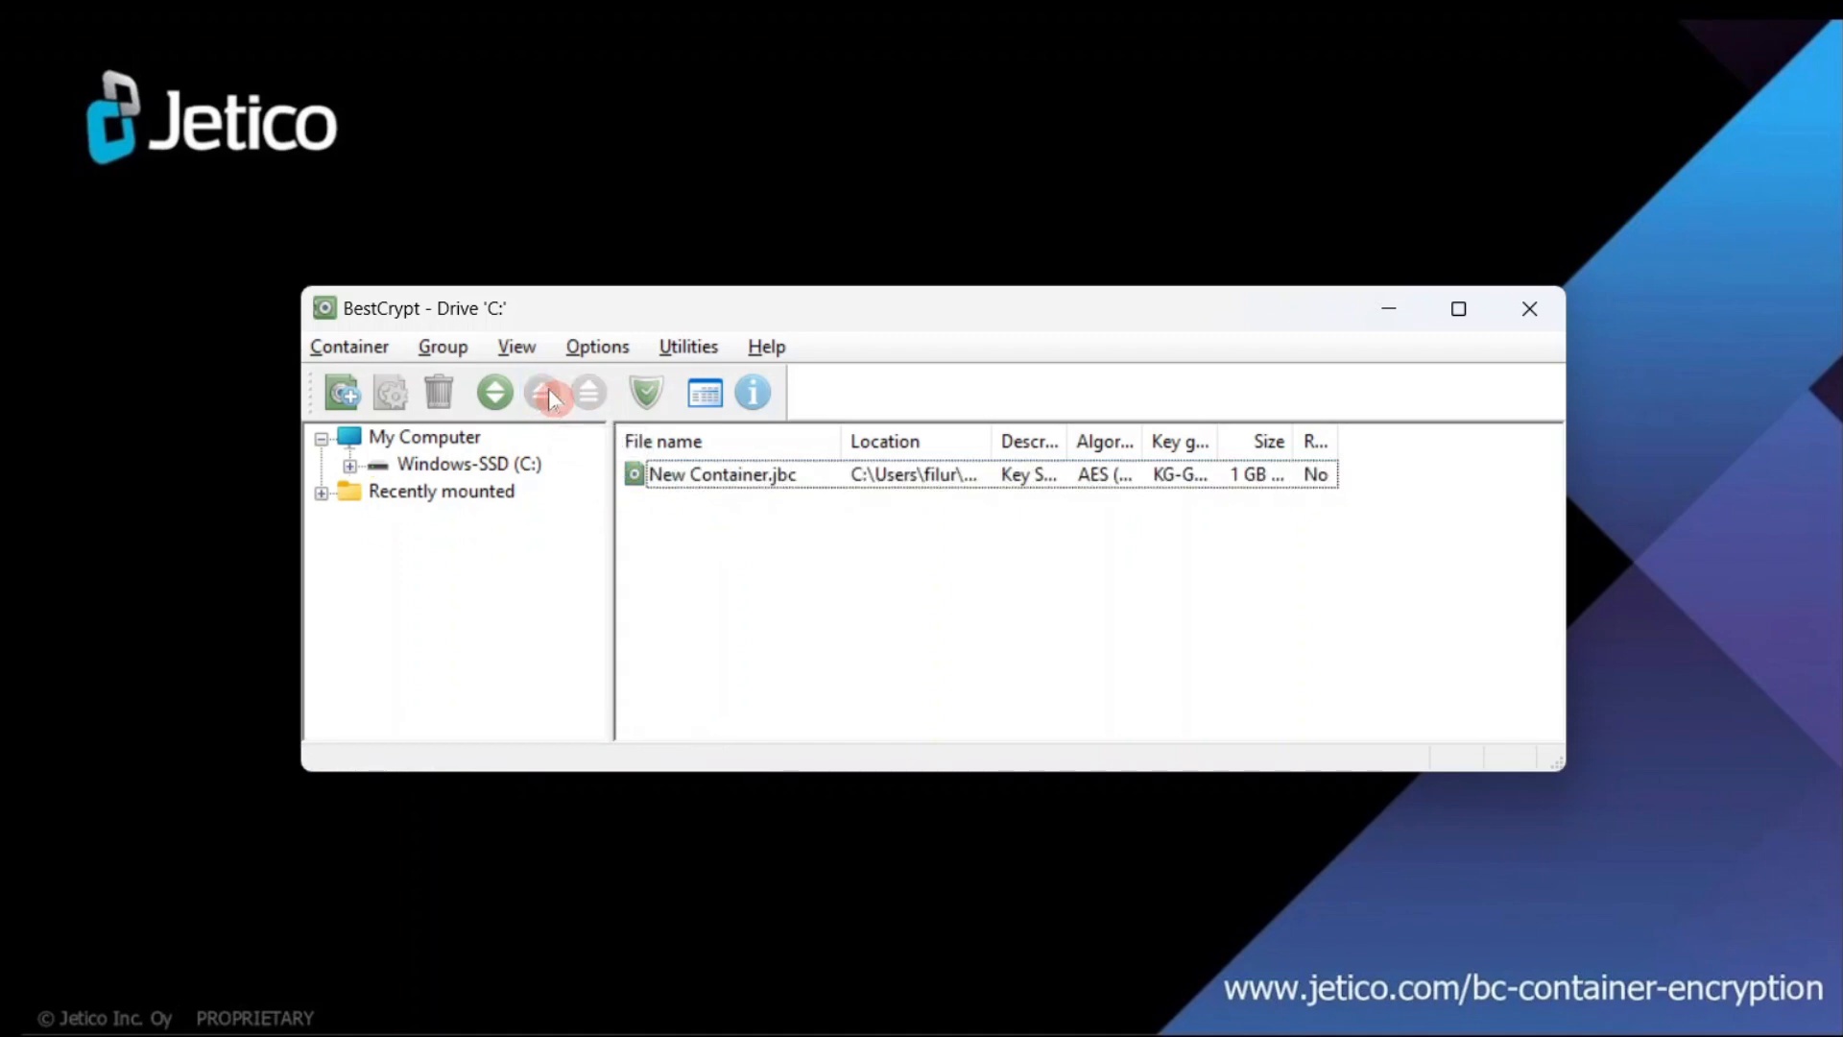
pyautogui.rightClick(727, 480)
pyautogui.click(779, 496)
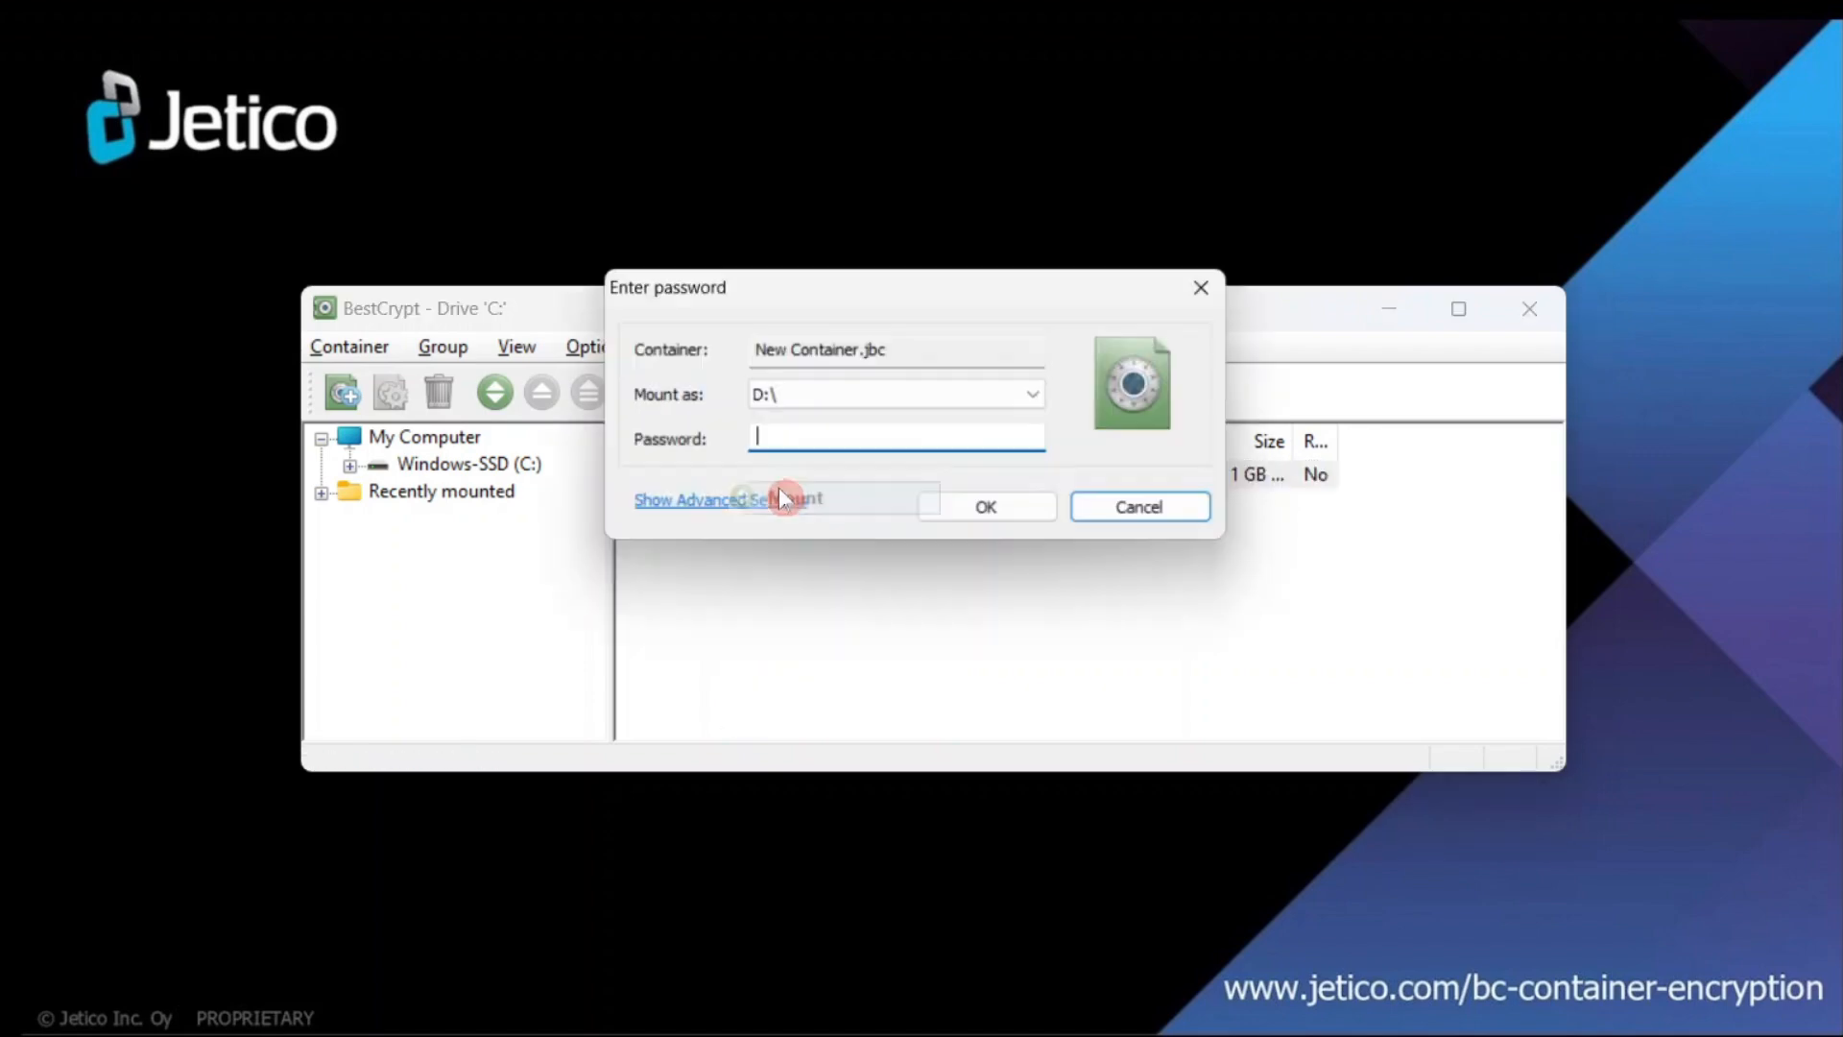
# - Add the Hello World document as the key file for mounting
pyautogui.click(756, 511)
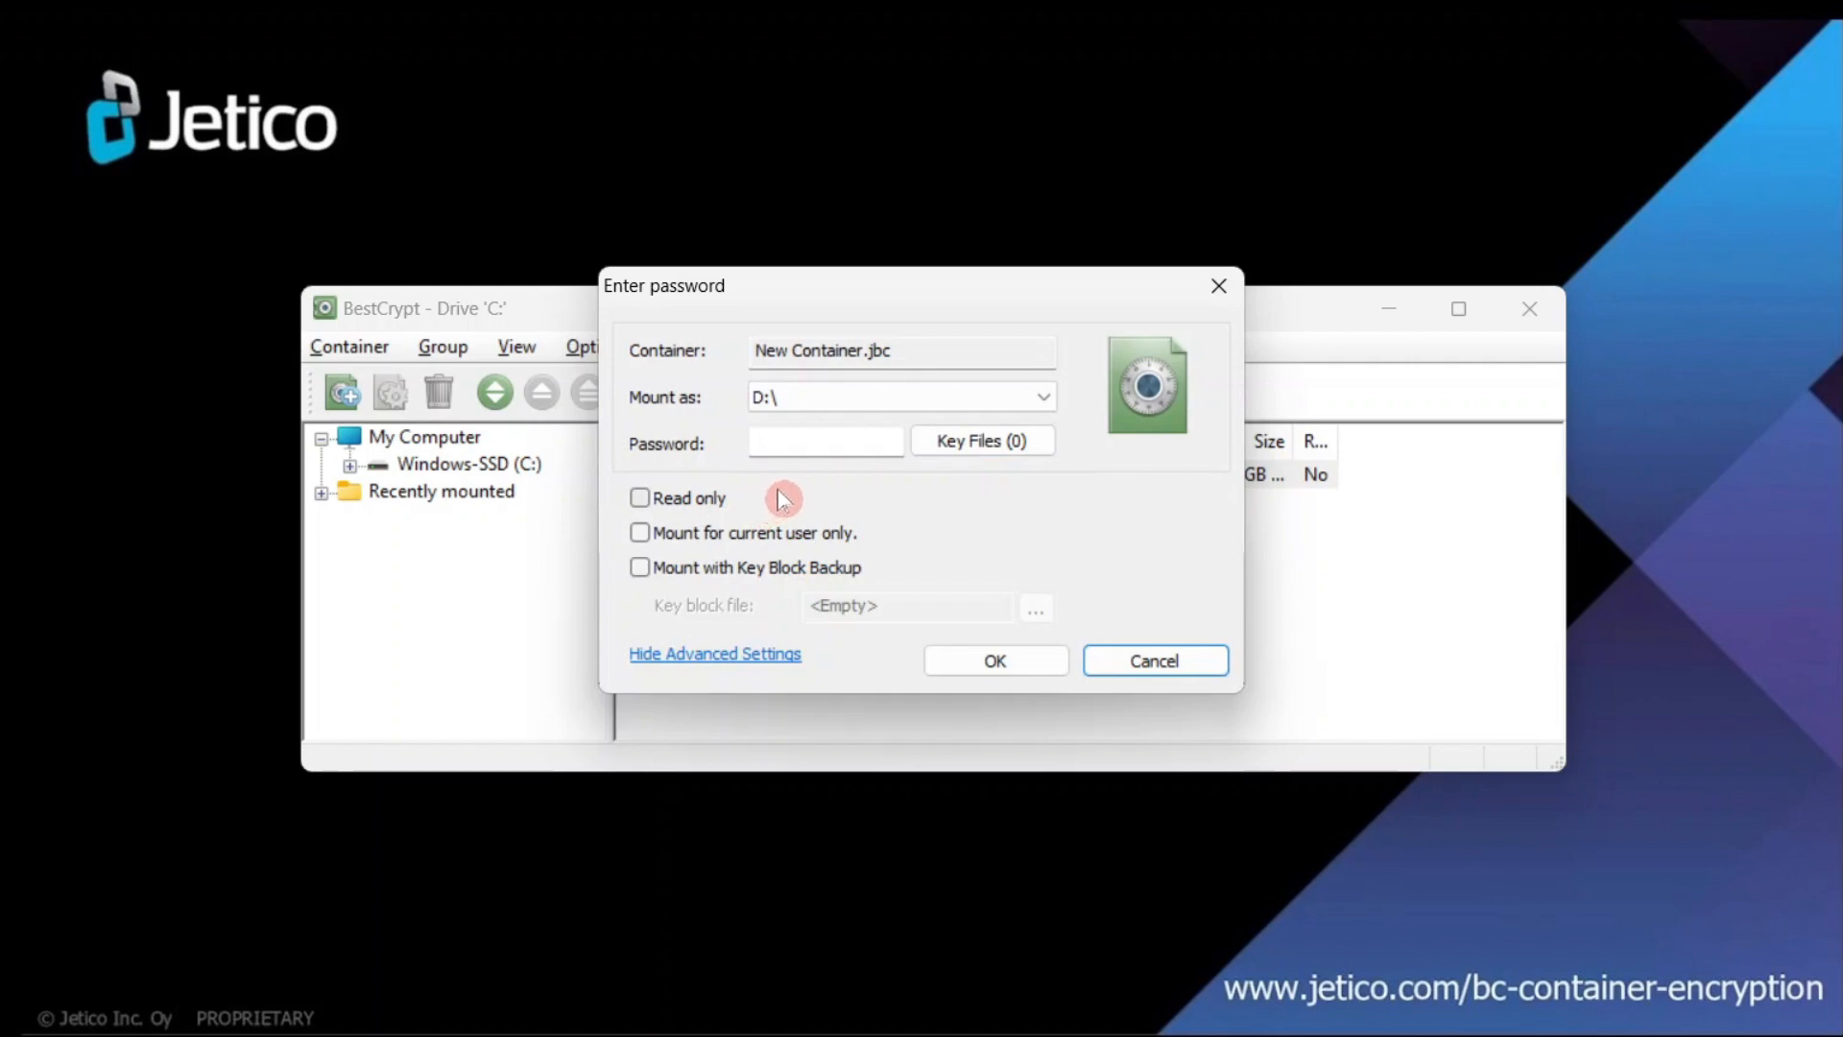
pyautogui.click(953, 447)
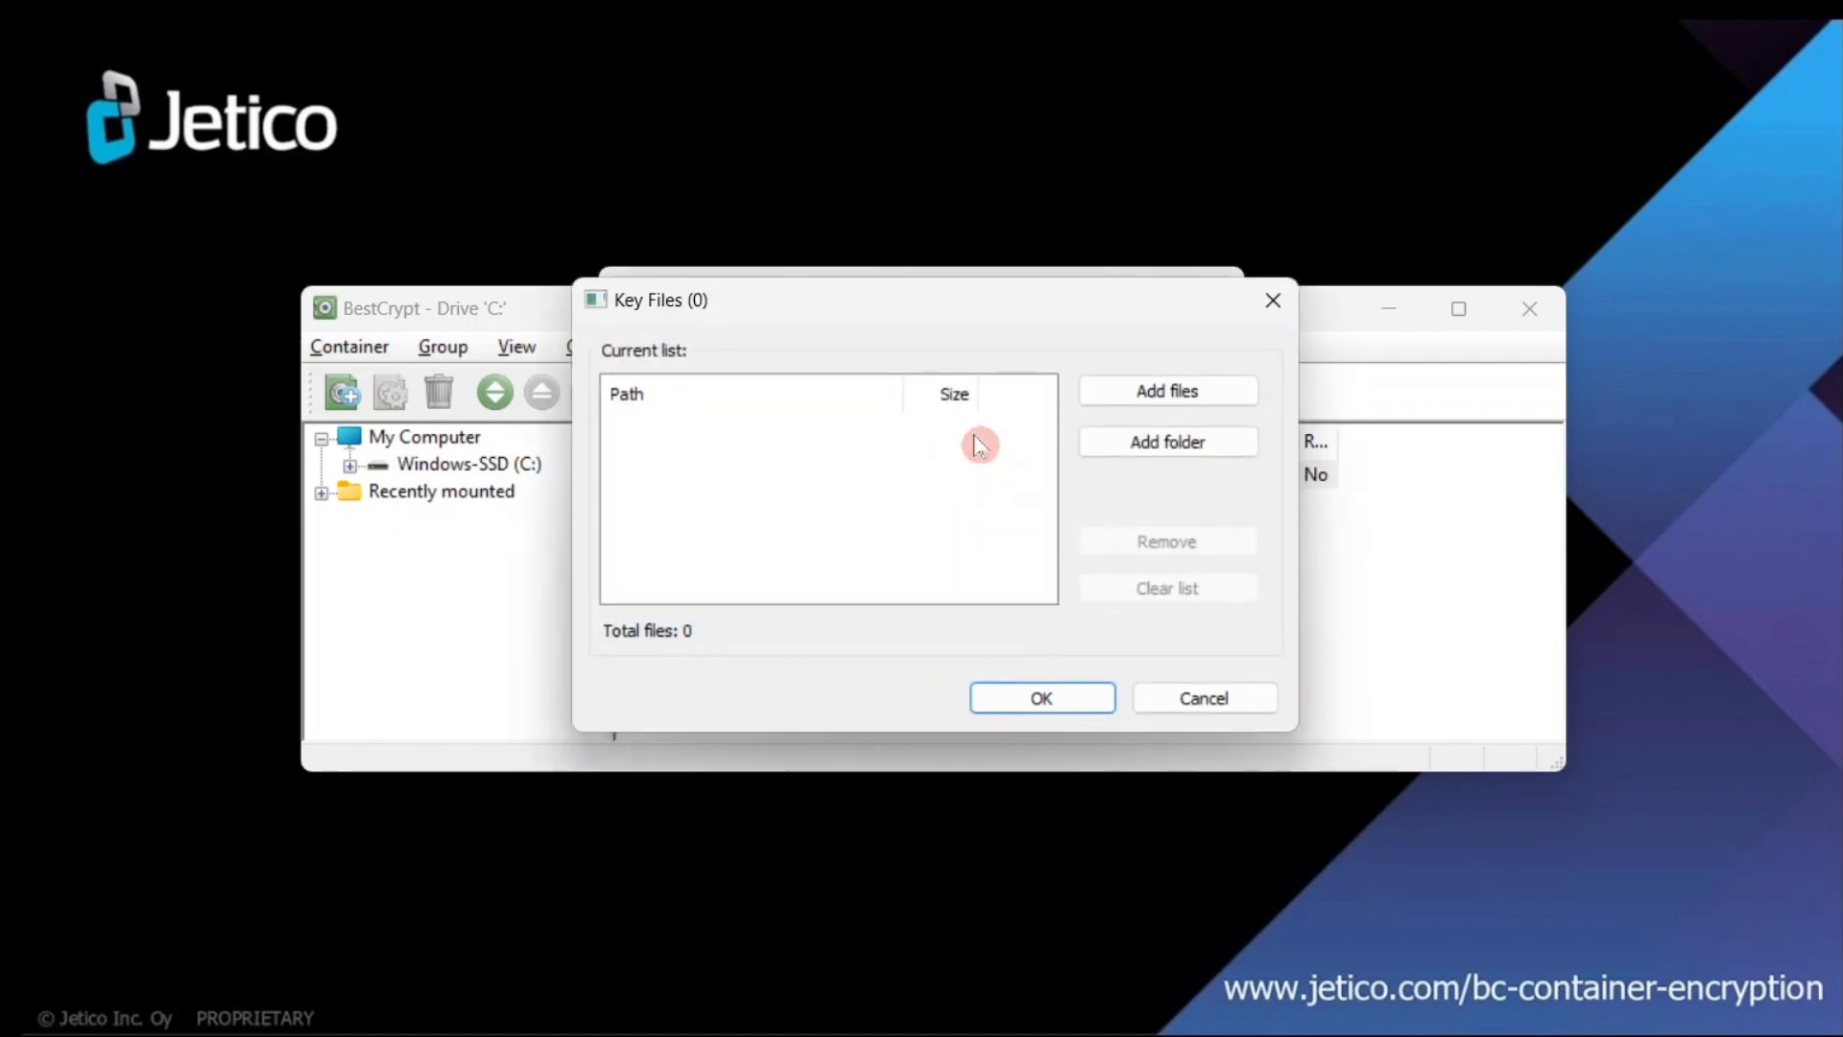
pyautogui.click(1162, 393)
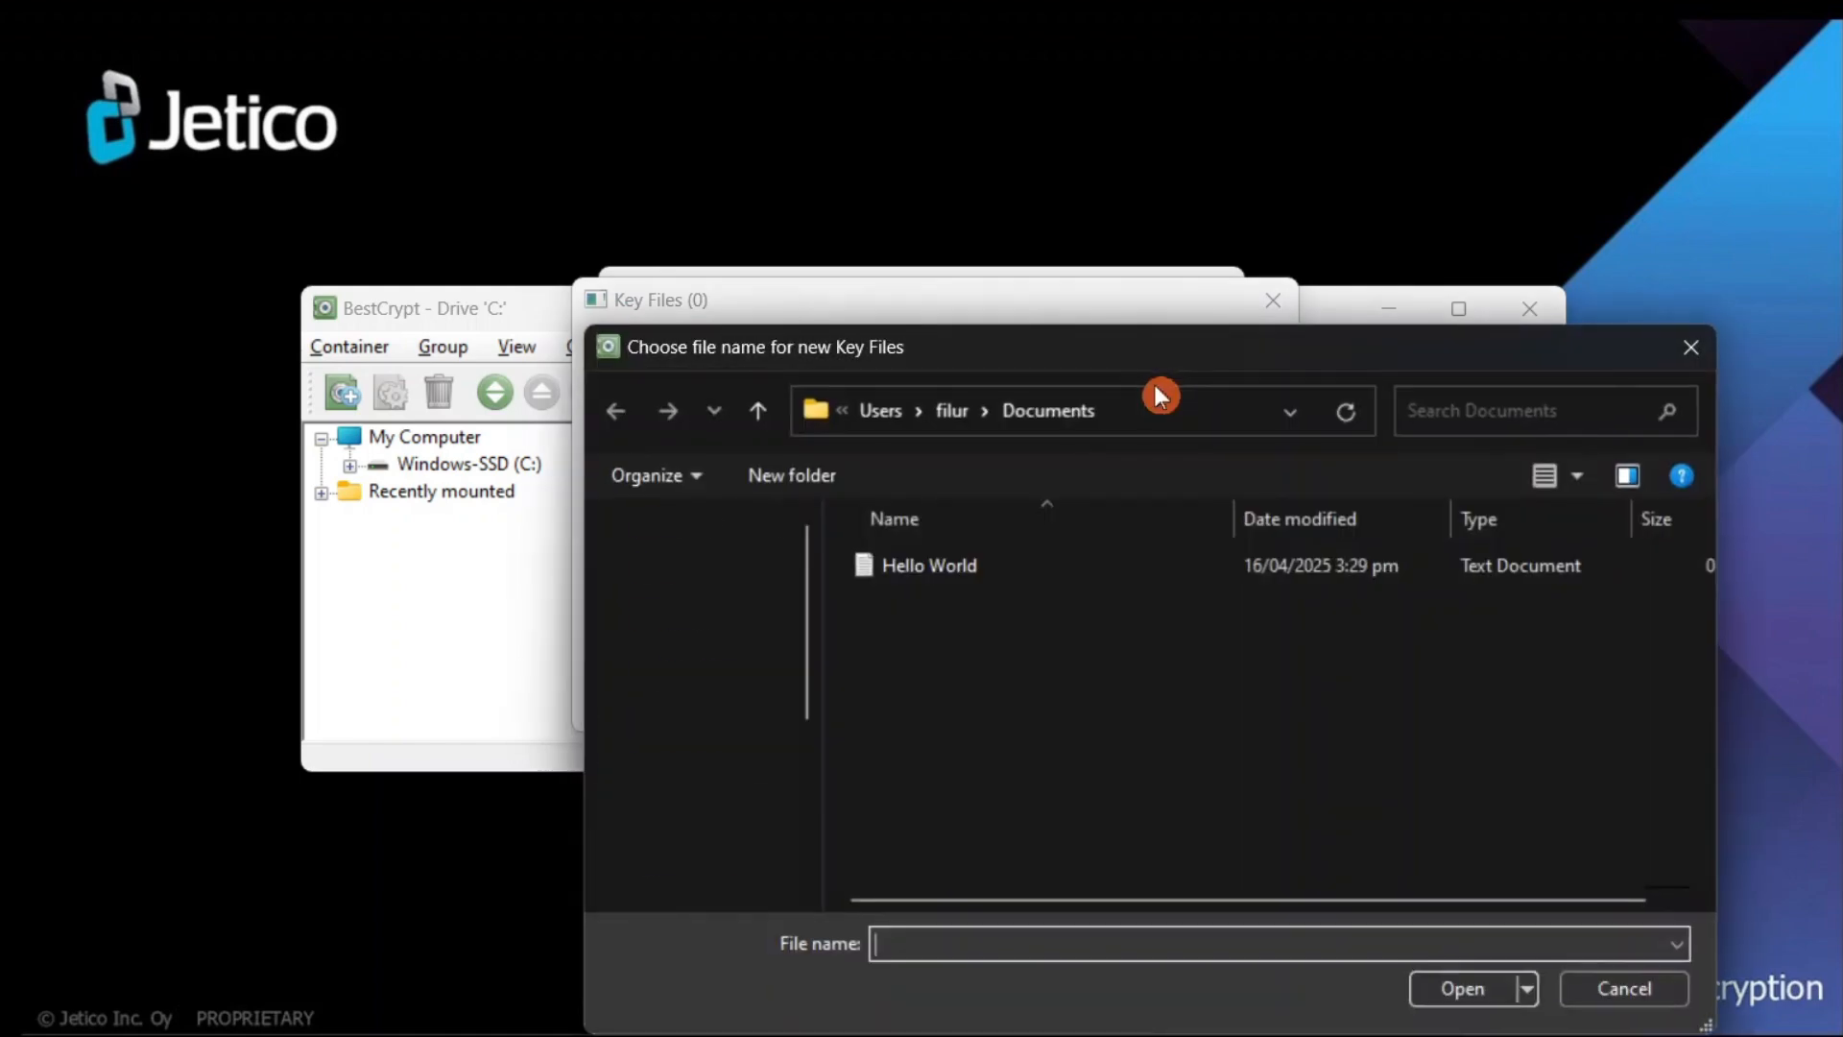
pyautogui.click(945, 567)
pyautogui.doubleClick(946, 567)
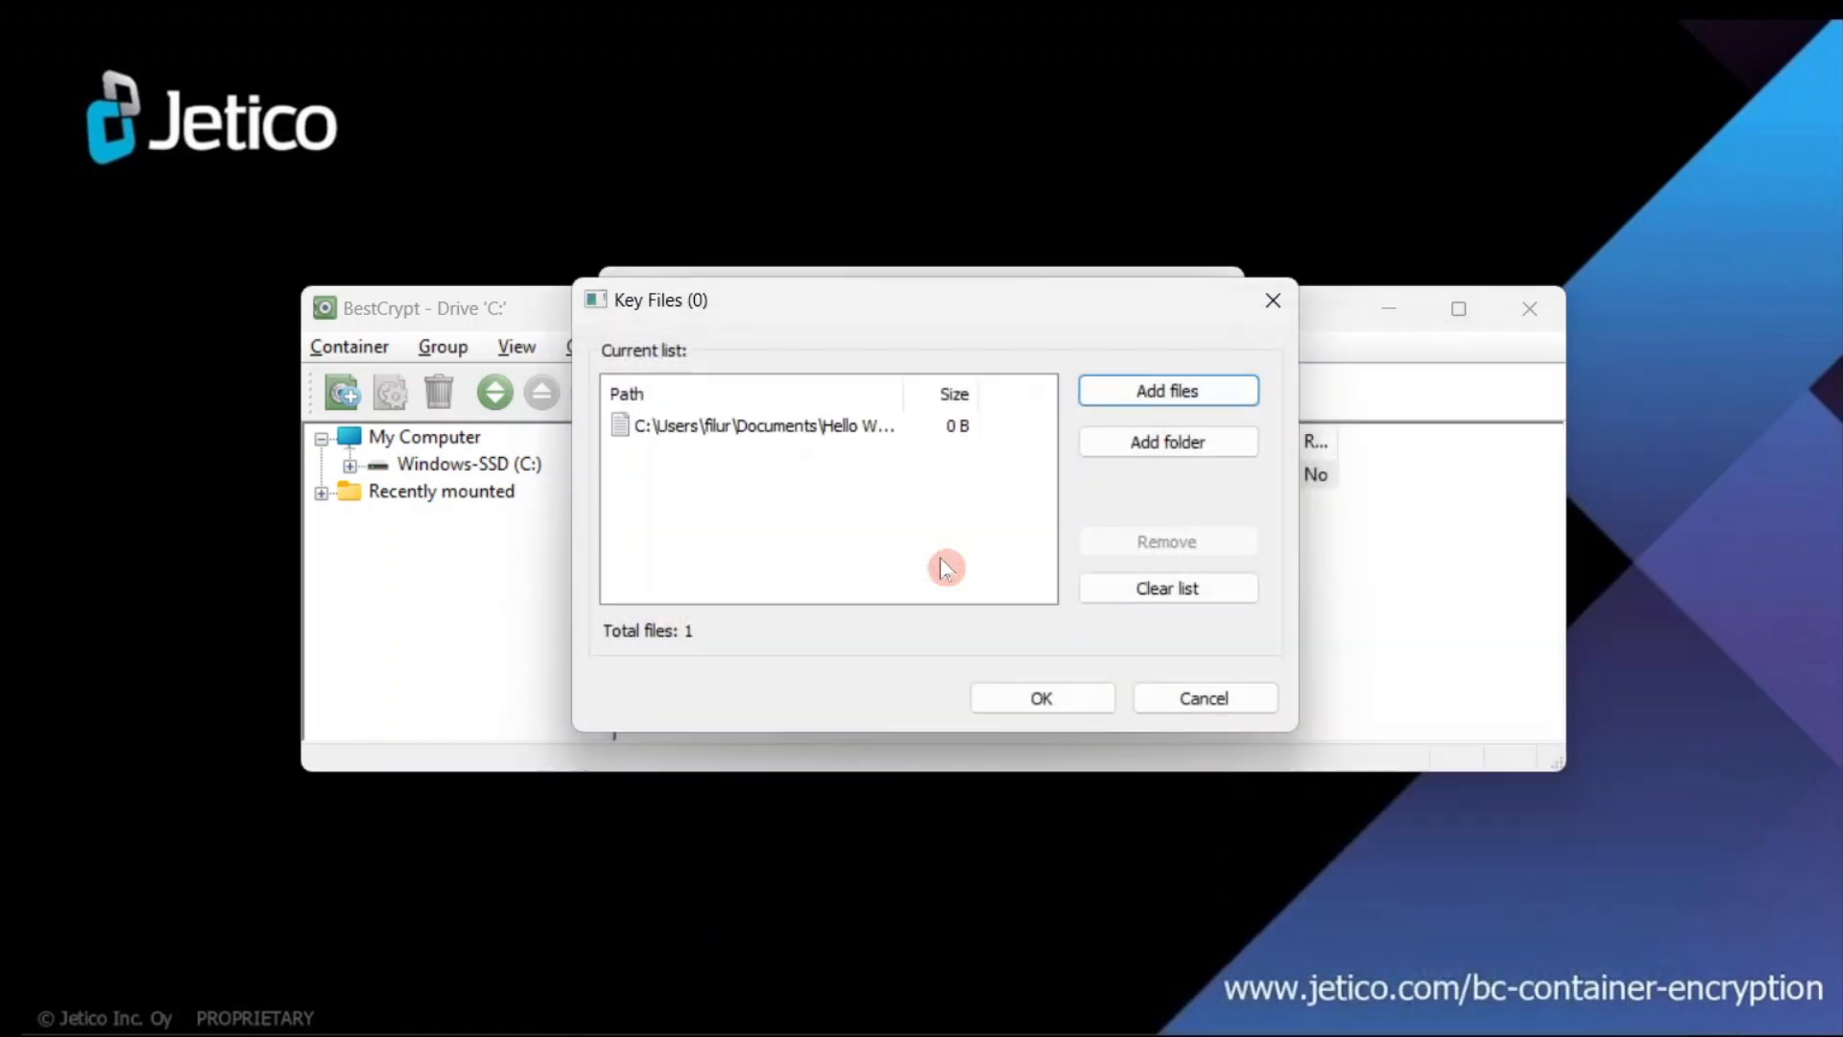
pyautogui.click(1059, 699)
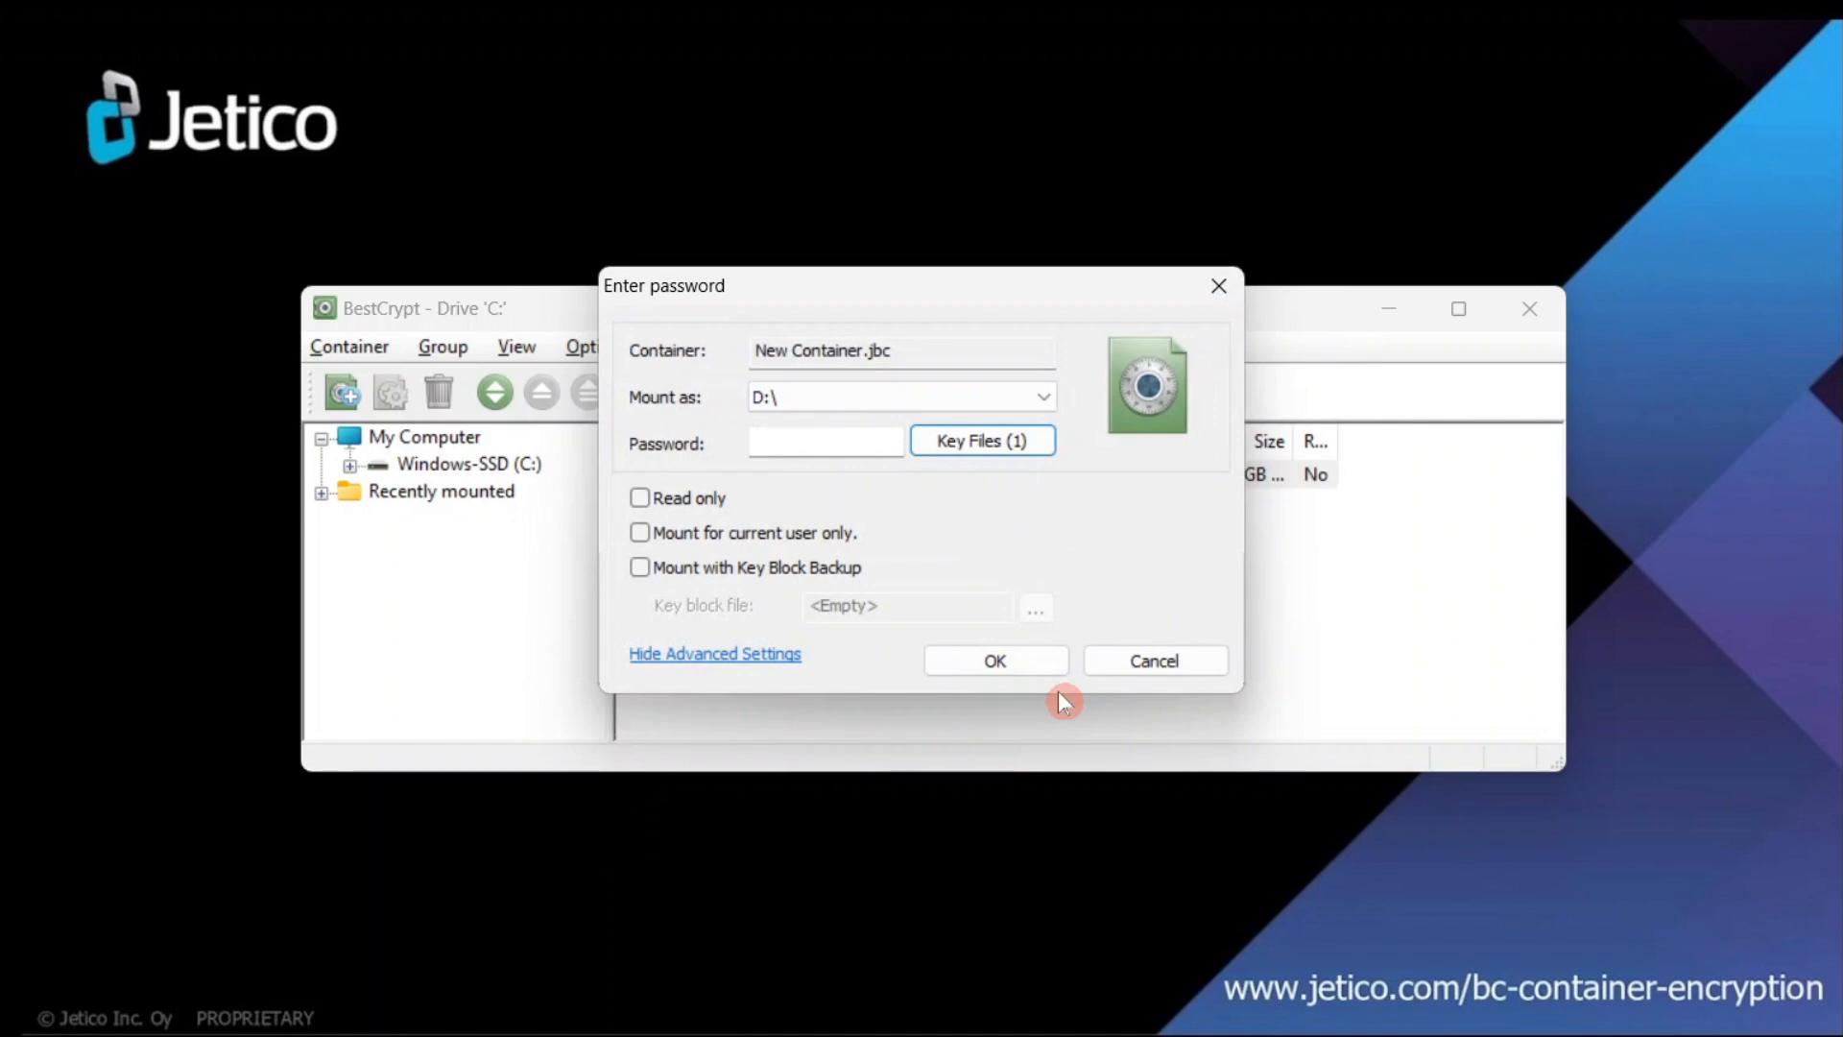
# - Enter the container password and mount New Container.jbc as D:\
pyautogui.click(814, 441)
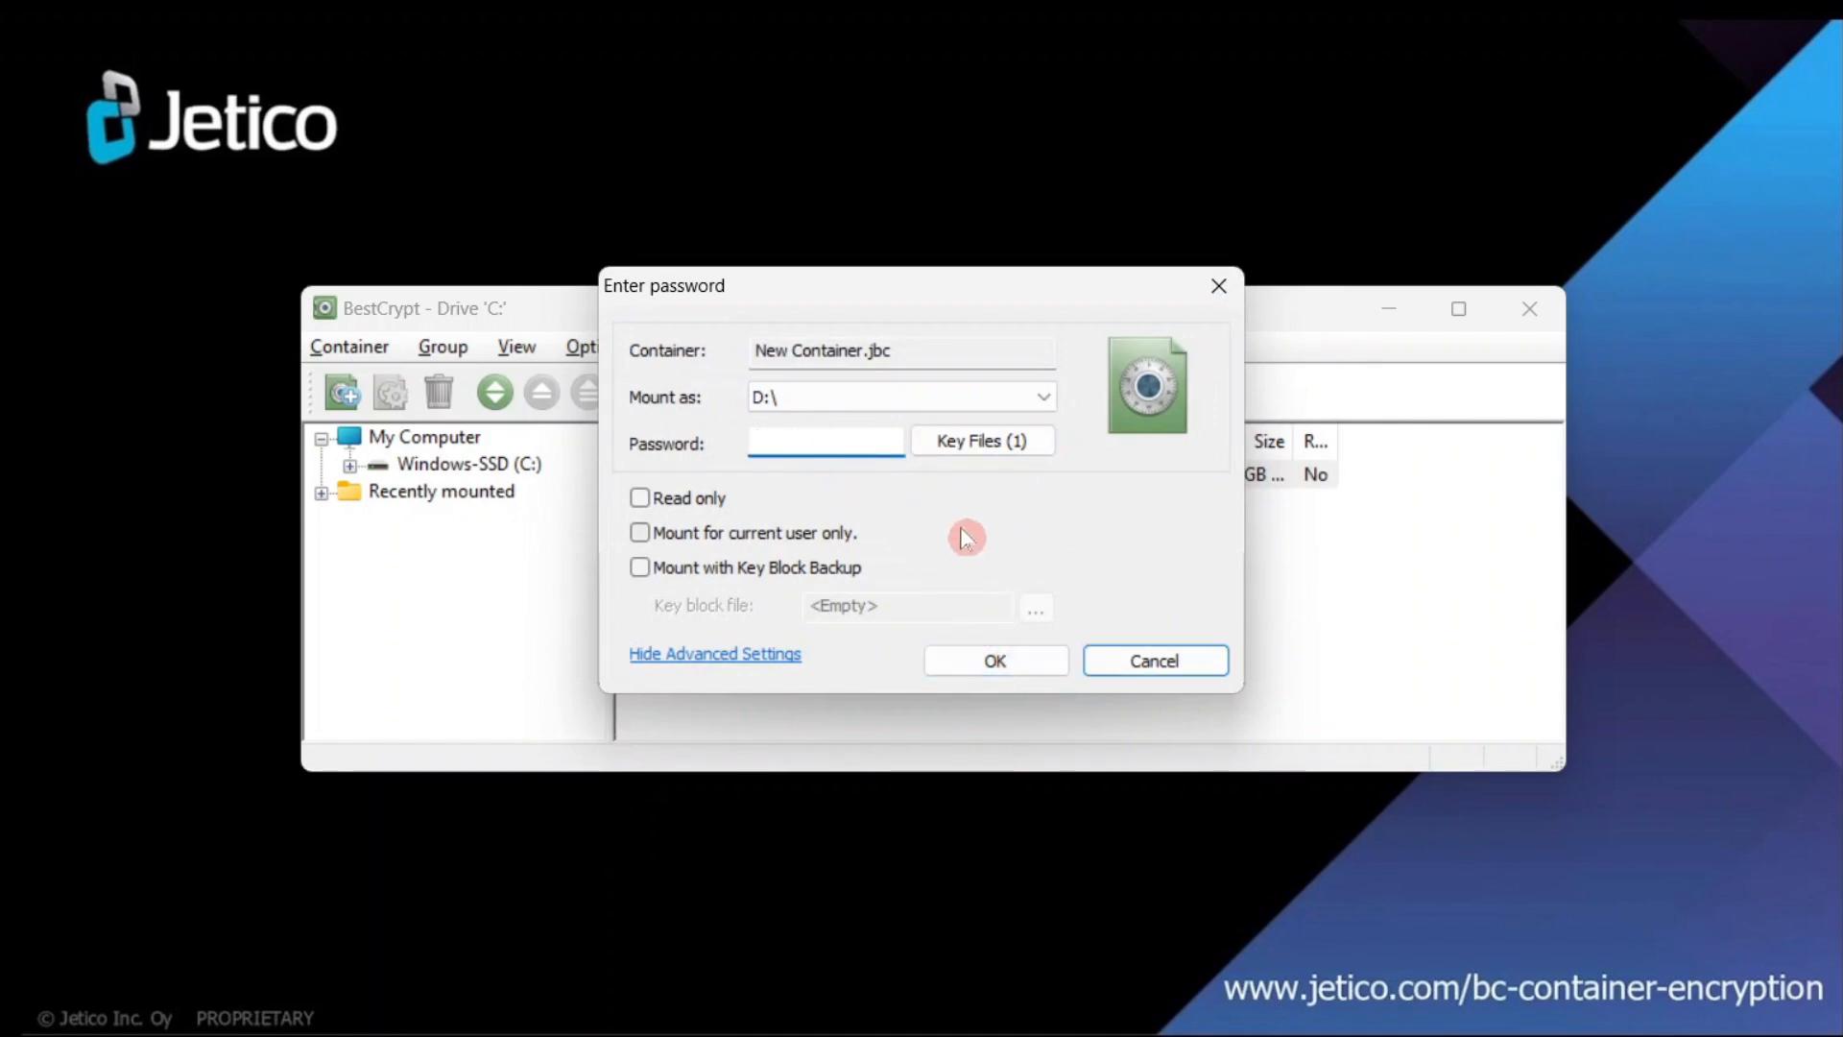
pyautogui.write('1234')
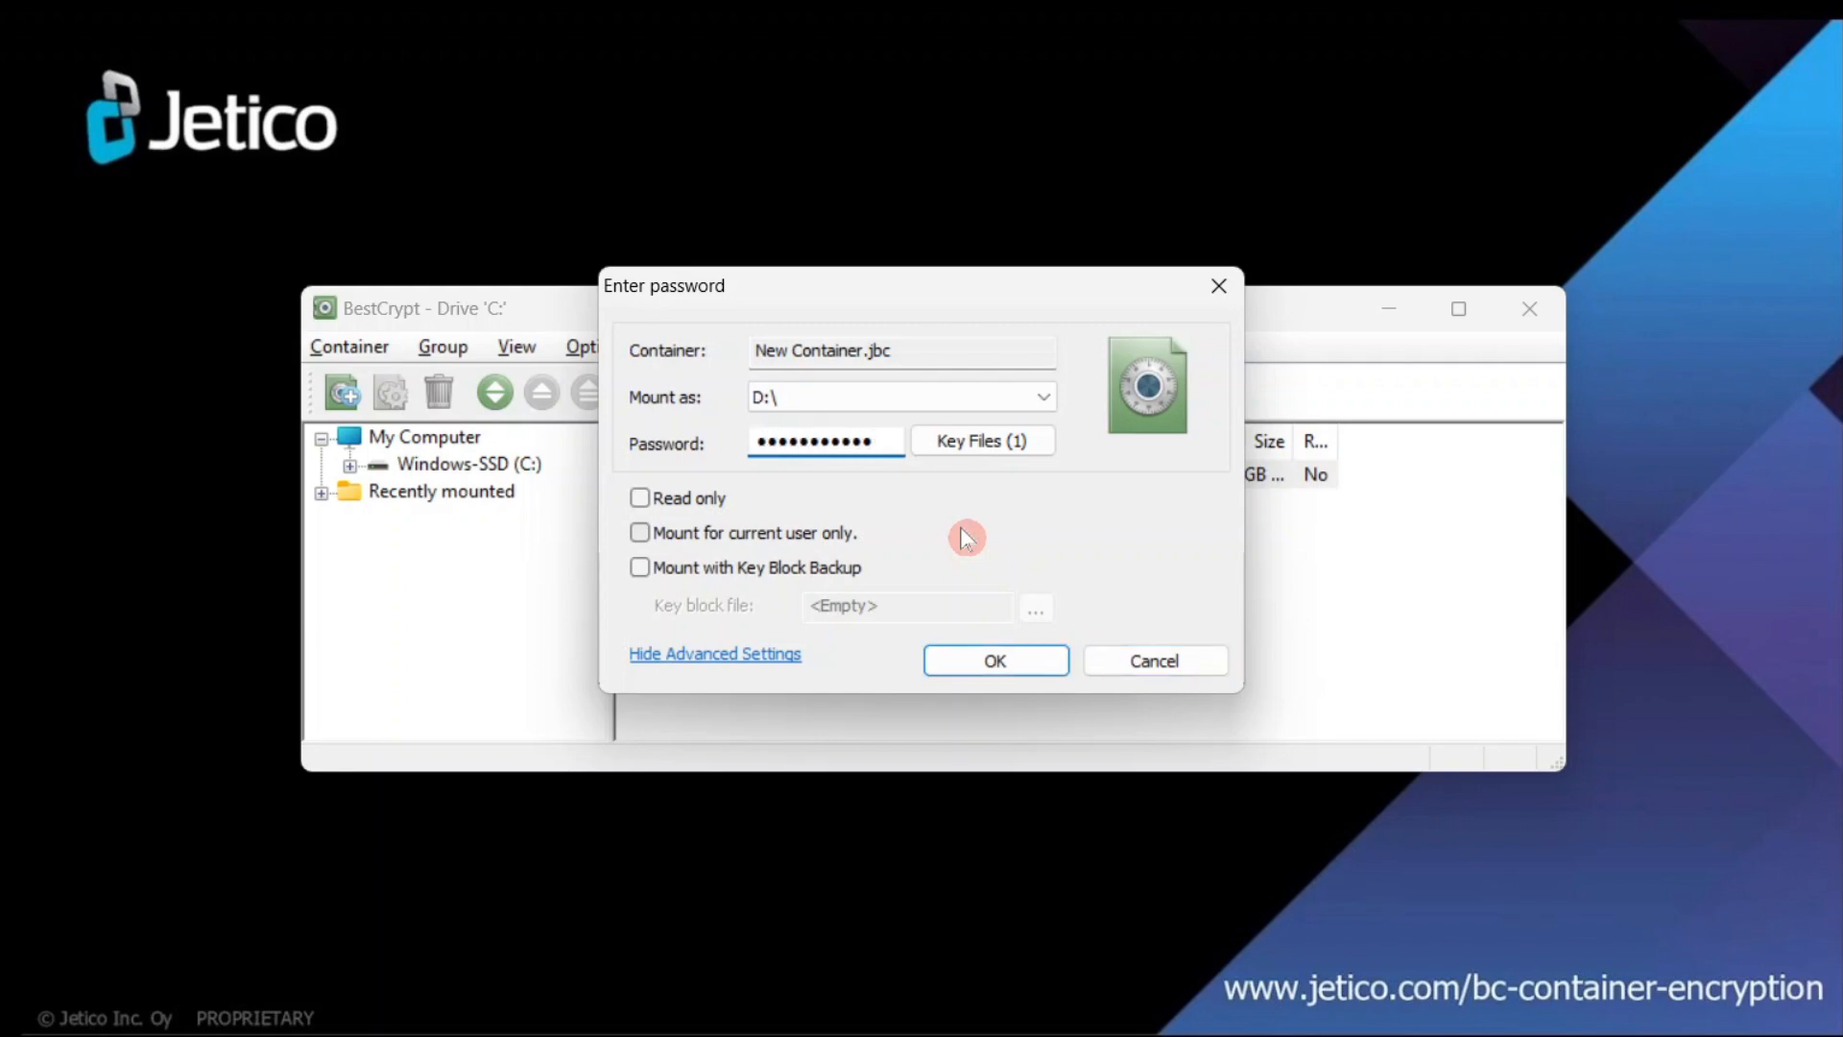
pyautogui.click(979, 659)
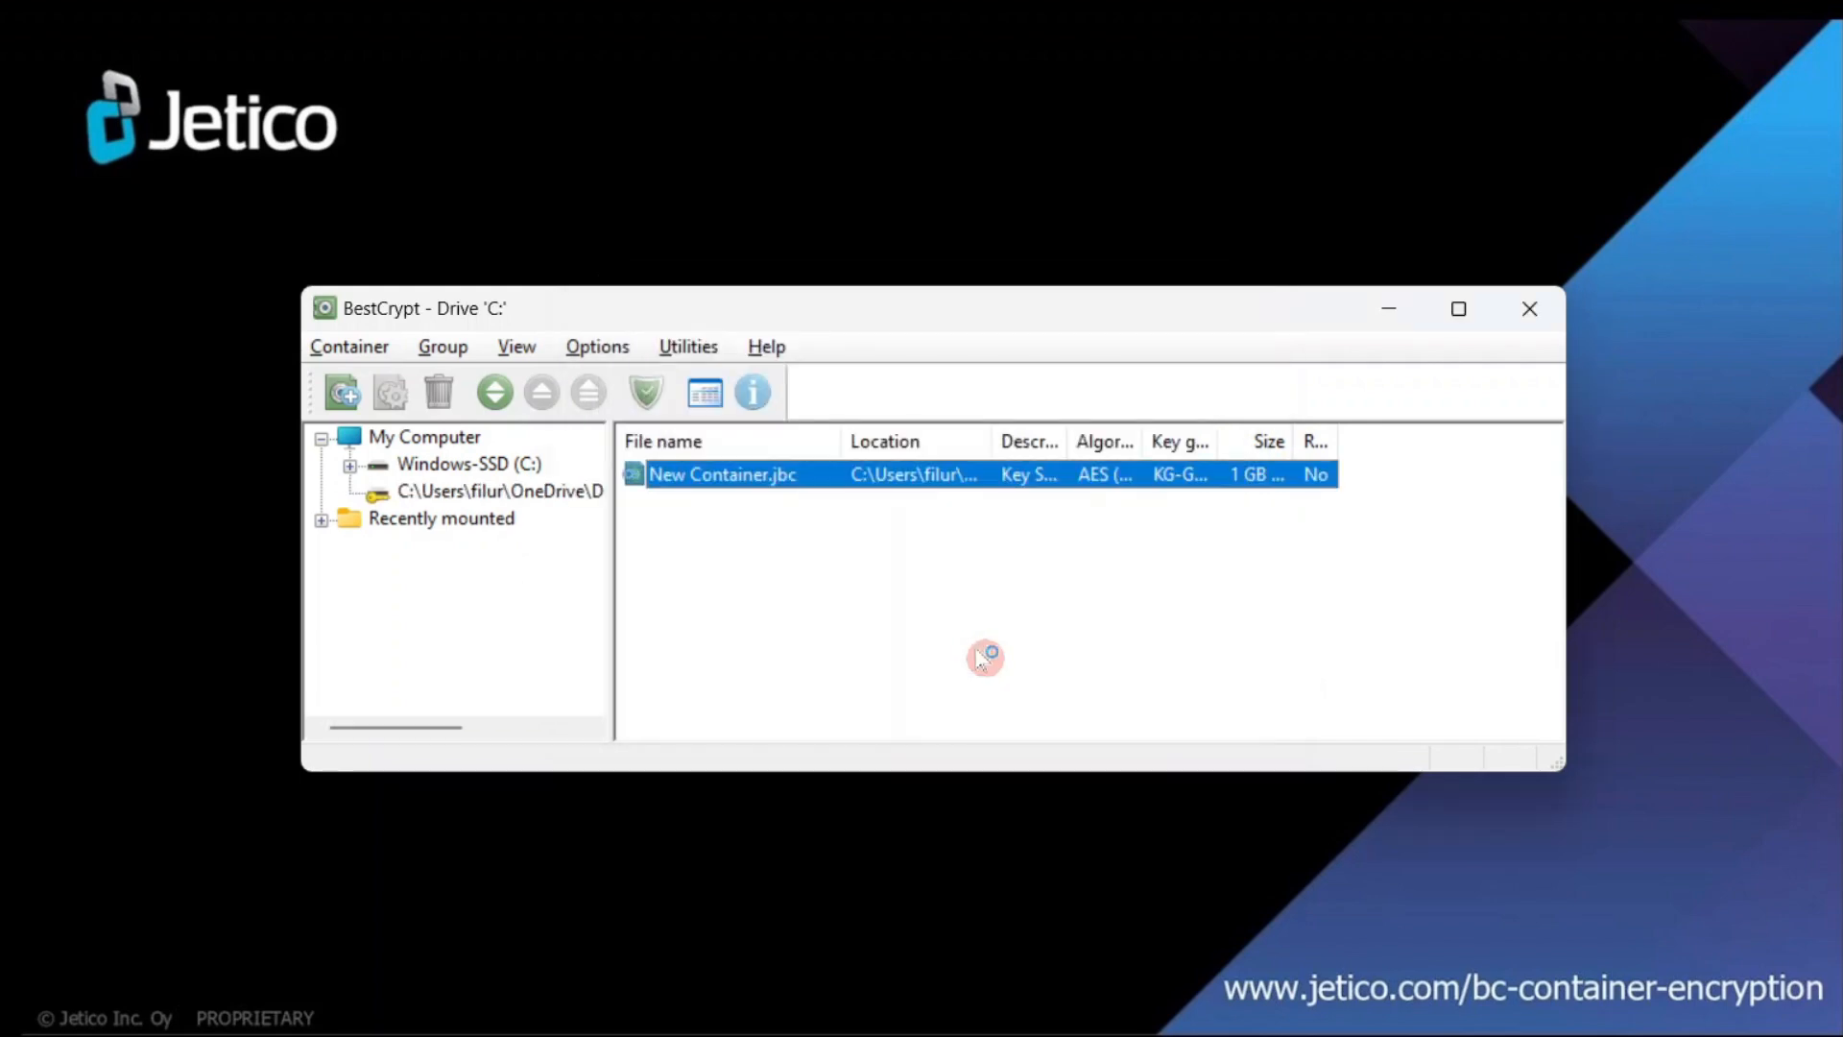